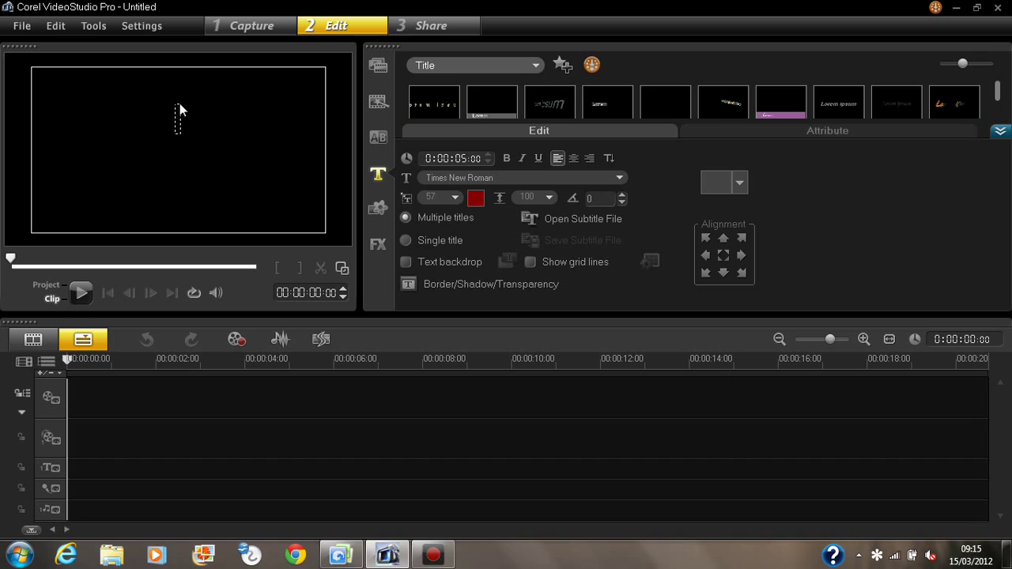
Set the title text colour to white and enter "to create scrolling" as the title's first line
{"action": "left_click", "coordinate": [475, 200]}
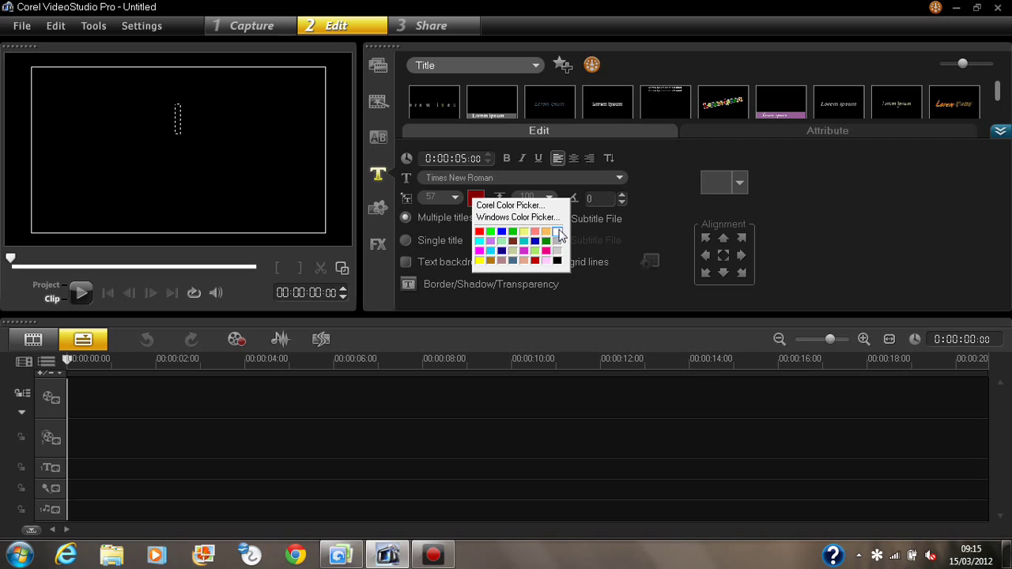
{"action": "left_click", "coordinate": [557, 231]}
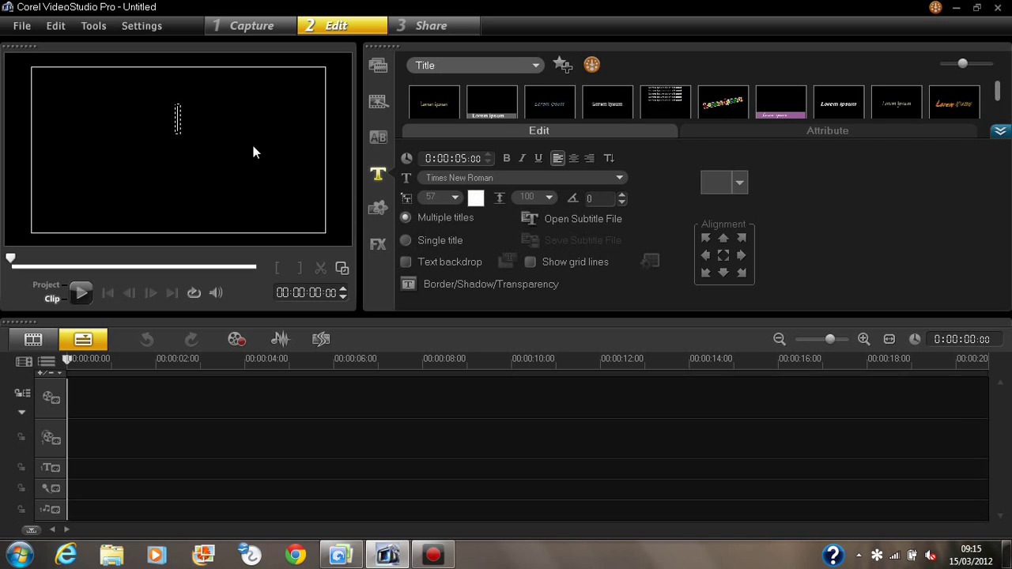
{"action": "type", "text": "to"}
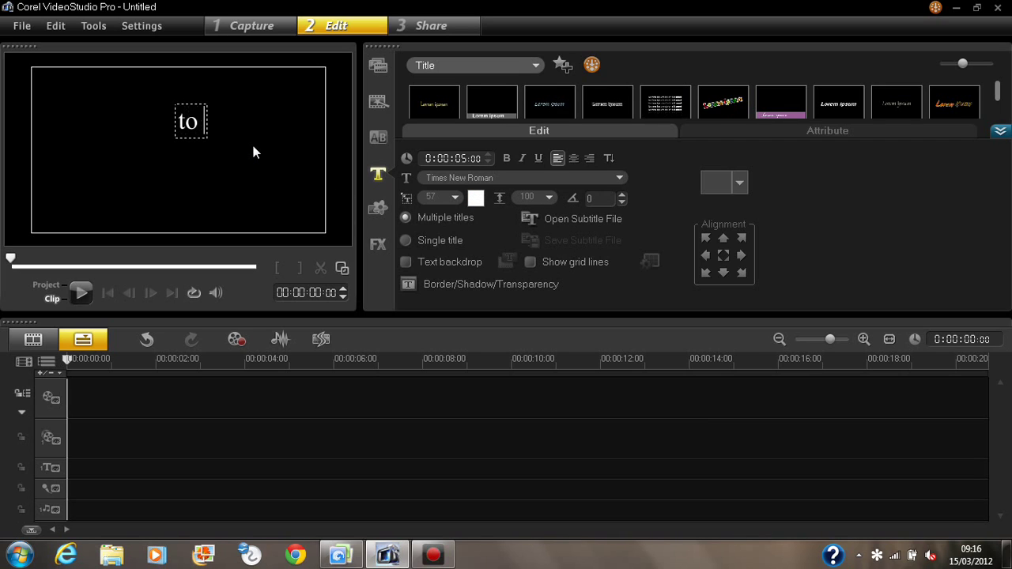
{"action": "type", "text": " cre"}
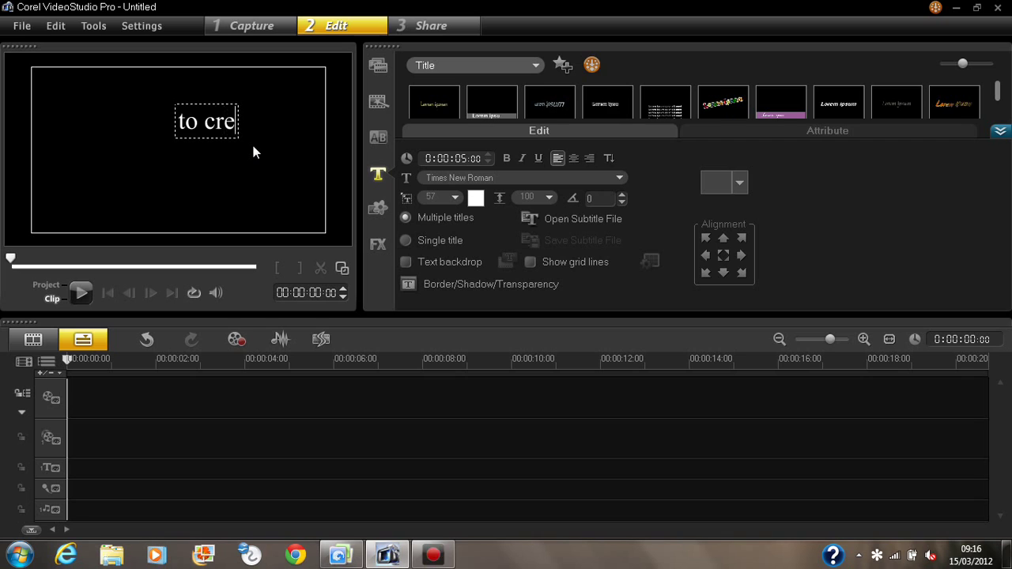
{"action": "type", "text": "ate"}
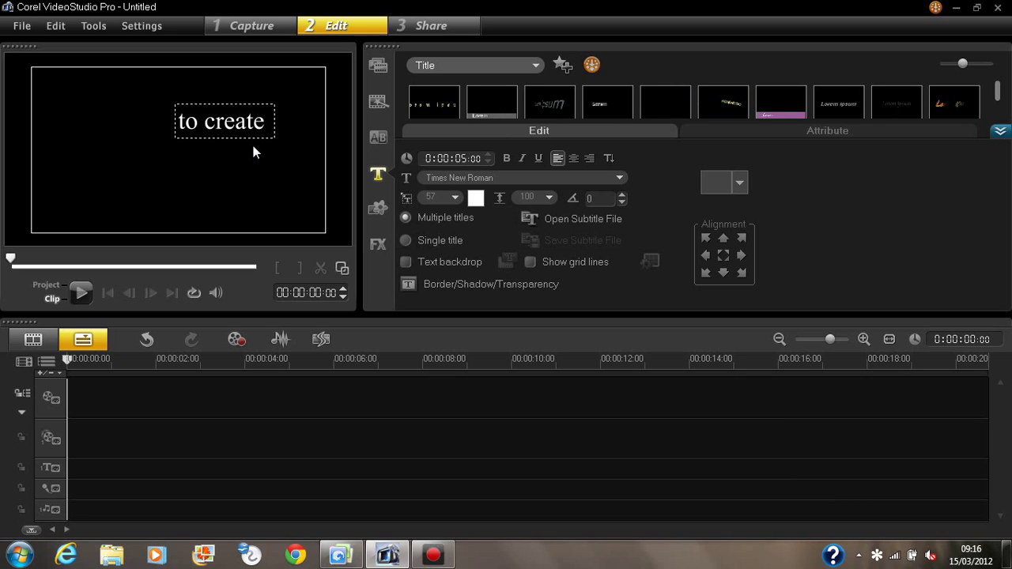
{"action": "type", "text": " scro"}
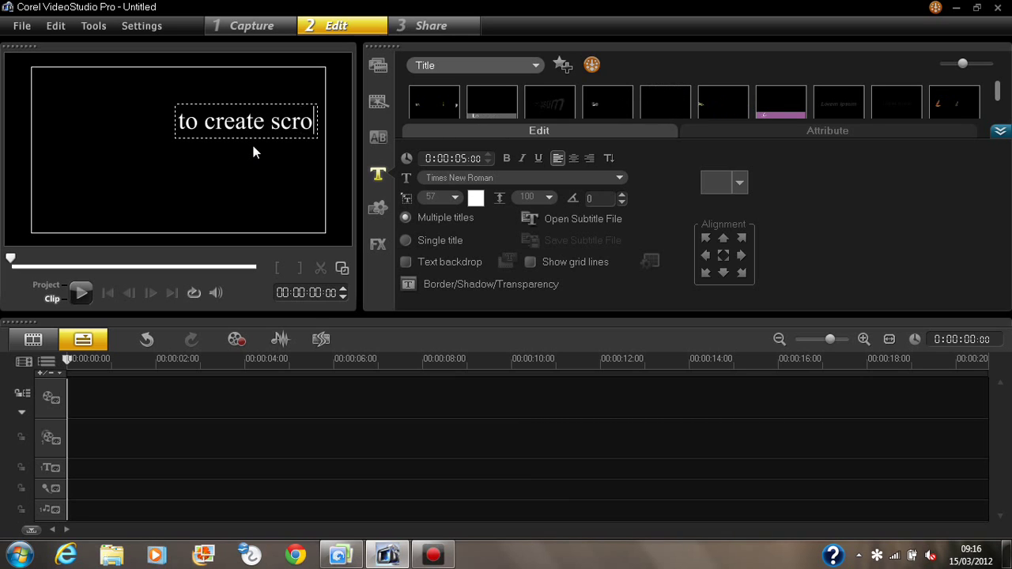
{"action": "type", "text": "lling"}
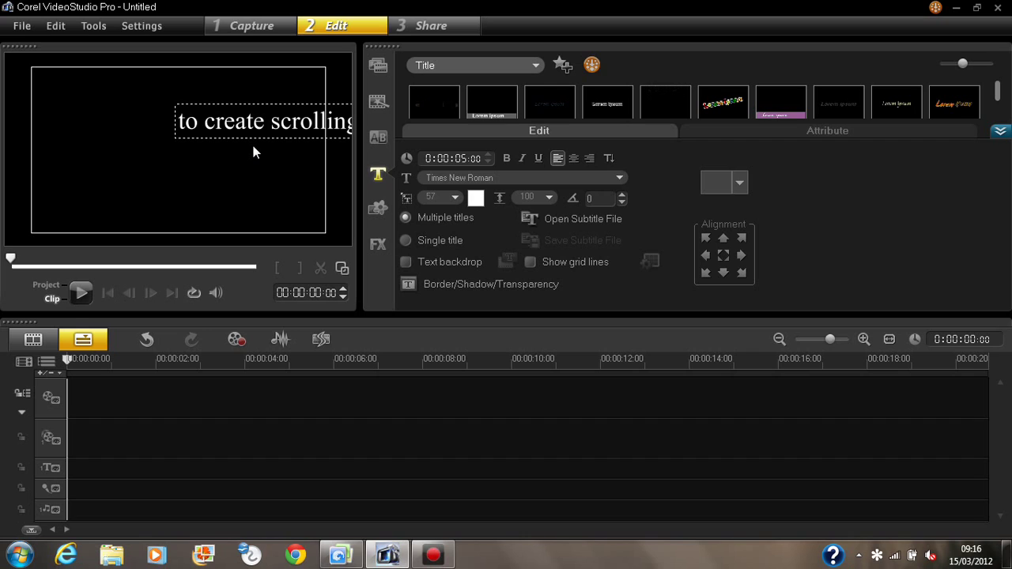
Add a second title line reading "text fisrt choose titles"
{"action": "key", "text": "Return"}
{"action": "type", "text": "t"}
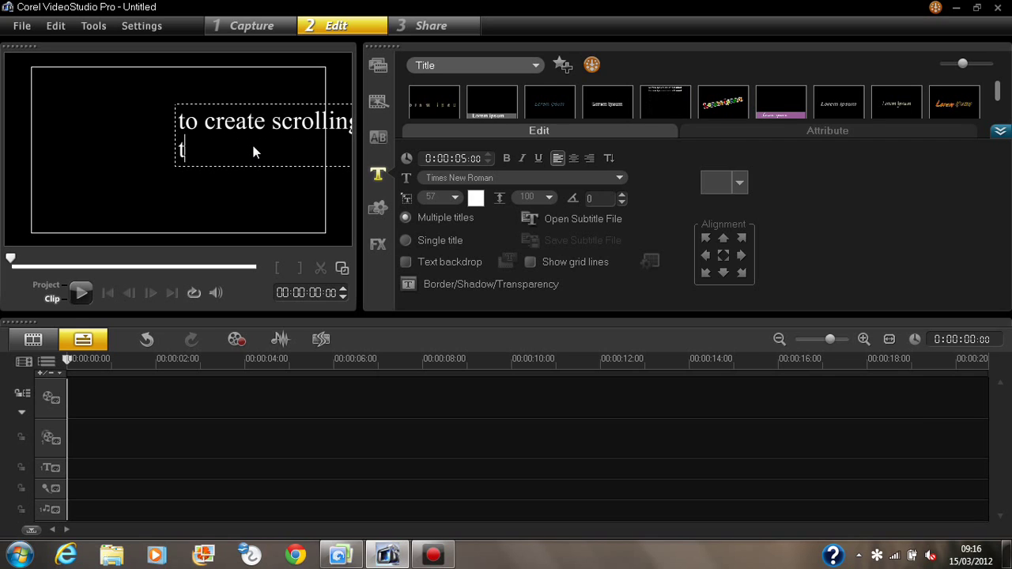
{"action": "type", "text": "ext "}
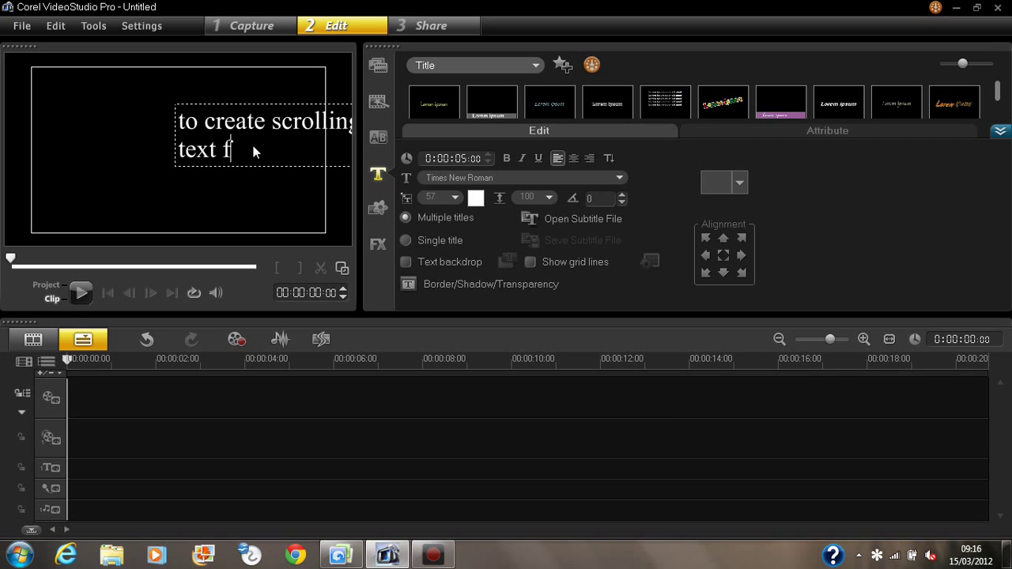
{"action": "type", "text": "fisrt "}
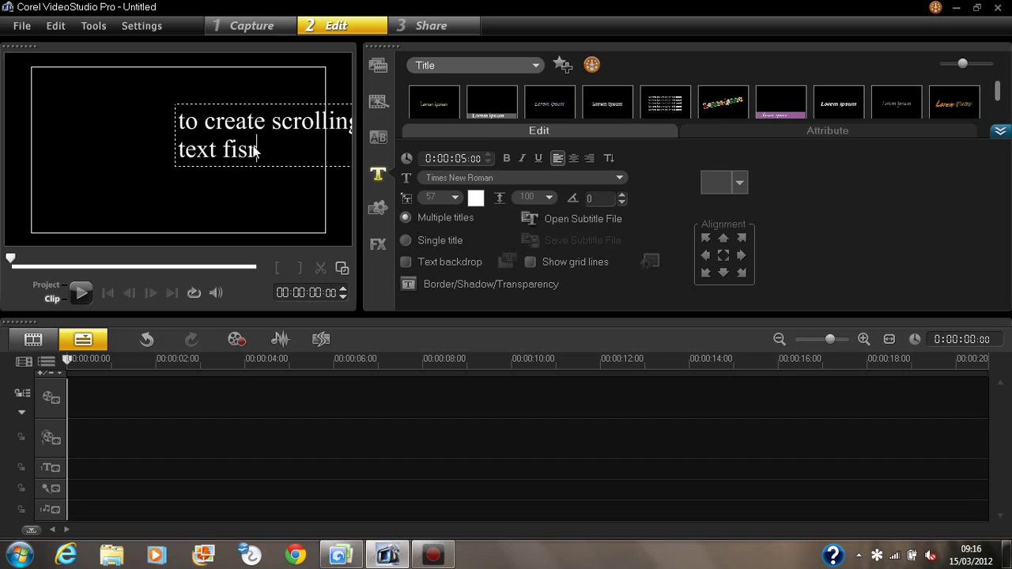
{"action": "type", "text": "c"}
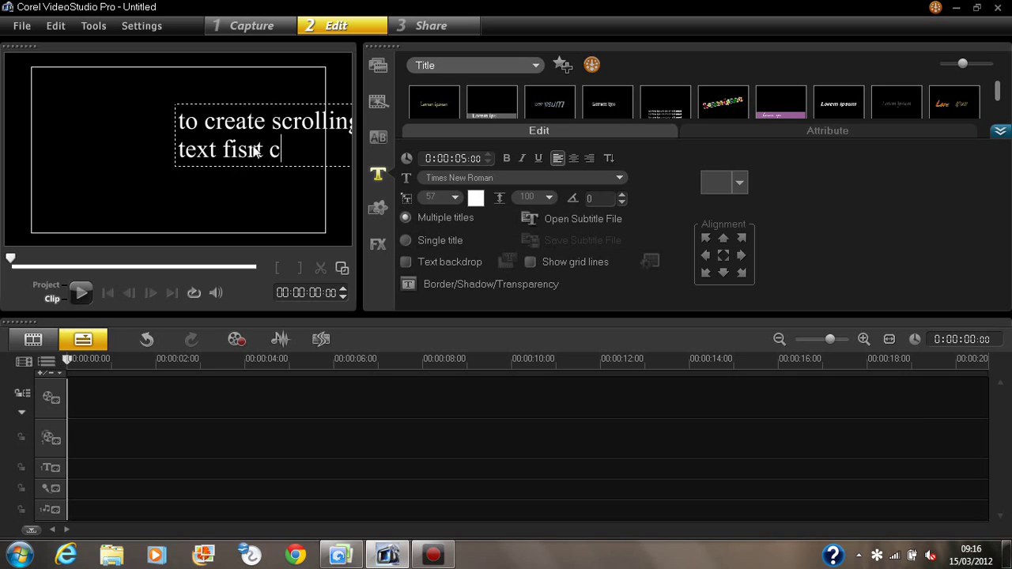
{"action": "type", "text": "hoose "}
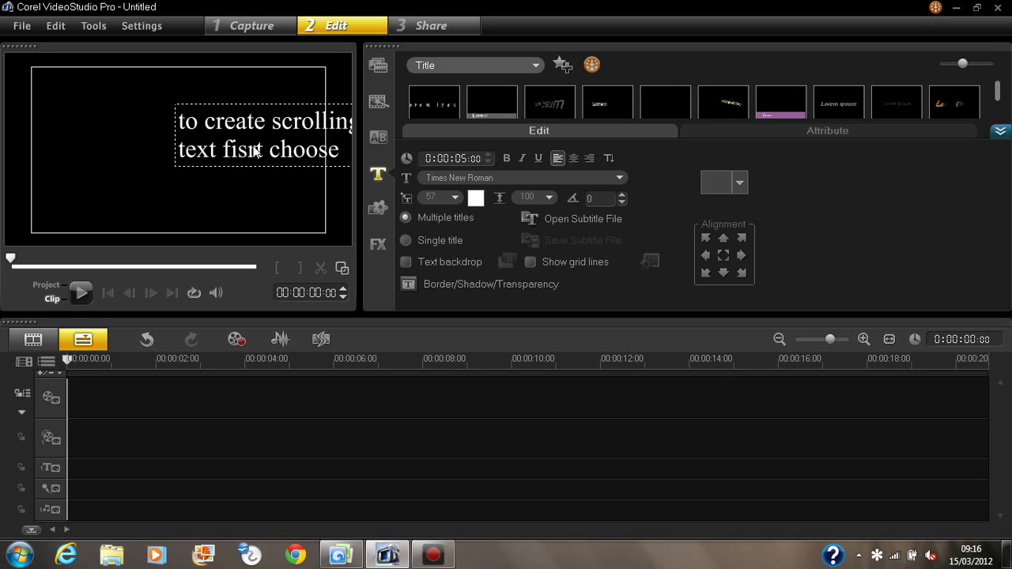
{"action": "type", "text": "t"}
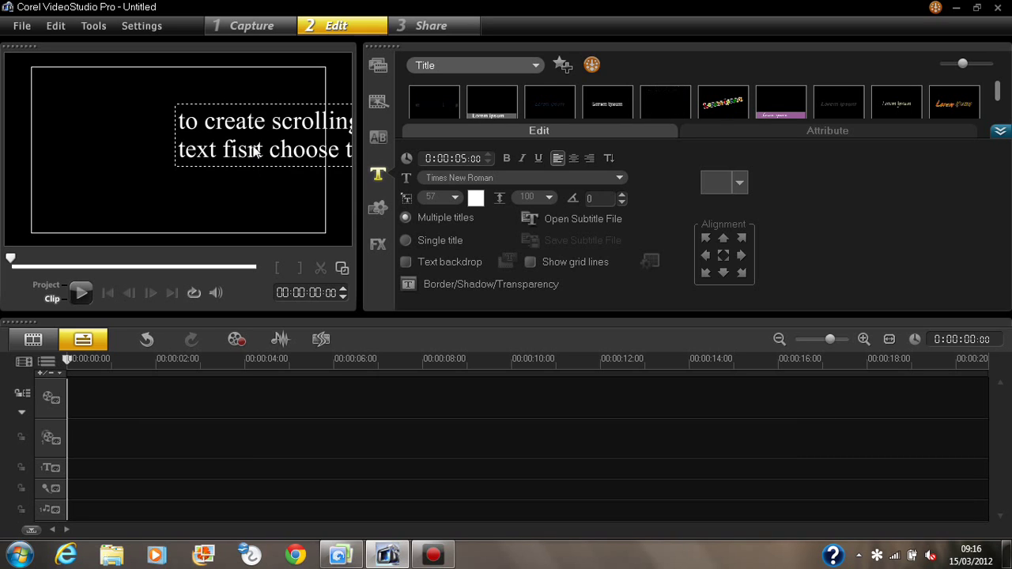
Add a third title line reading "then just keep typing"
{"action": "key", "text": "Return"}
{"action": "type", "text": "then "}
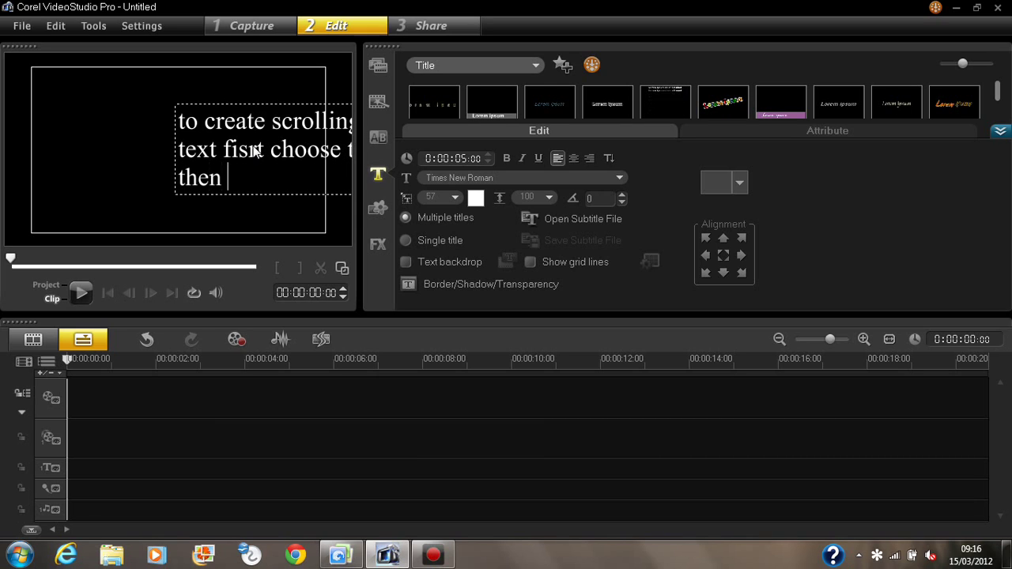
{"action": "type", "text": "just"}
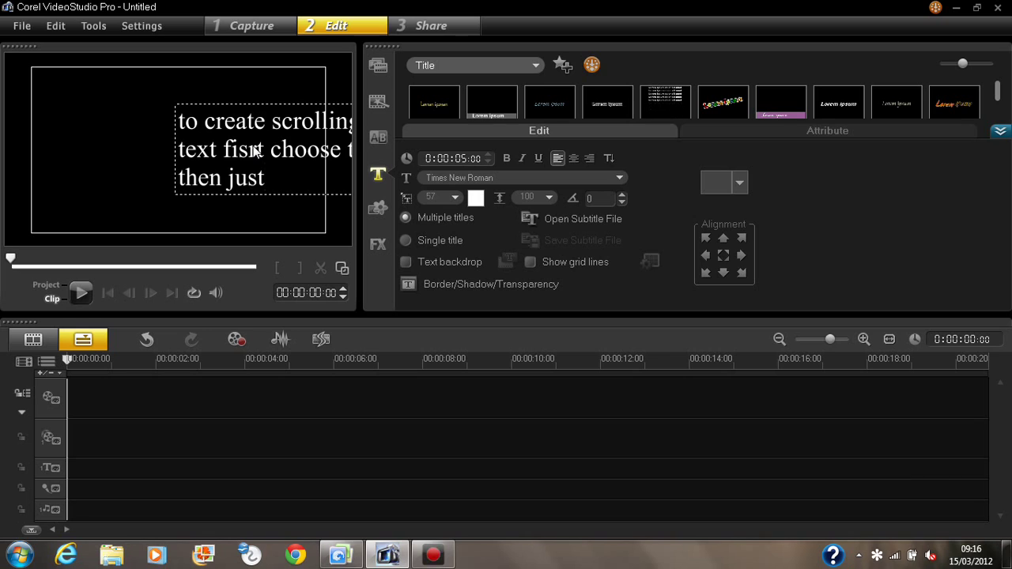
{"action": "type", "text": " kee"}
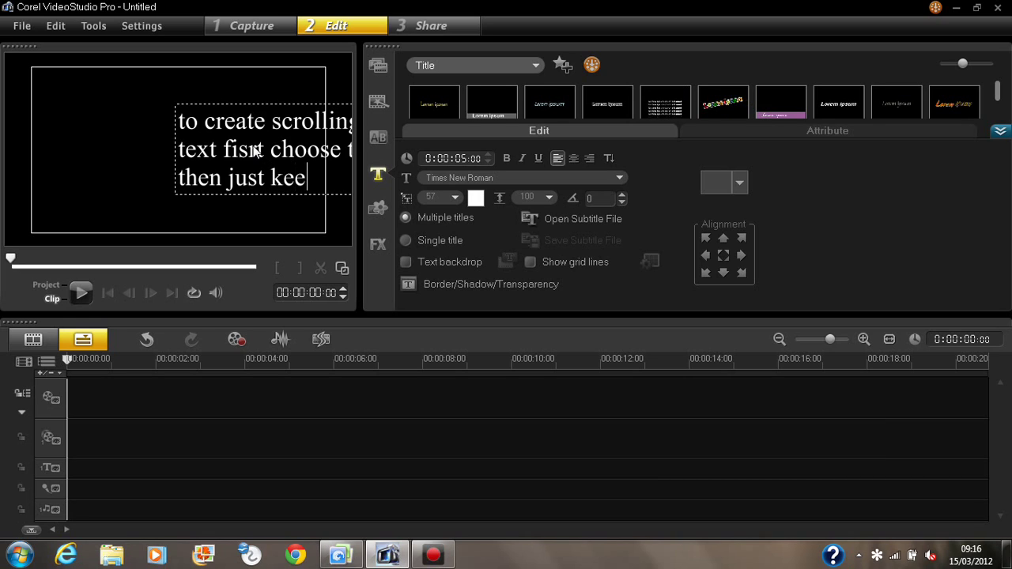
{"action": "type", "text": "p typ"}
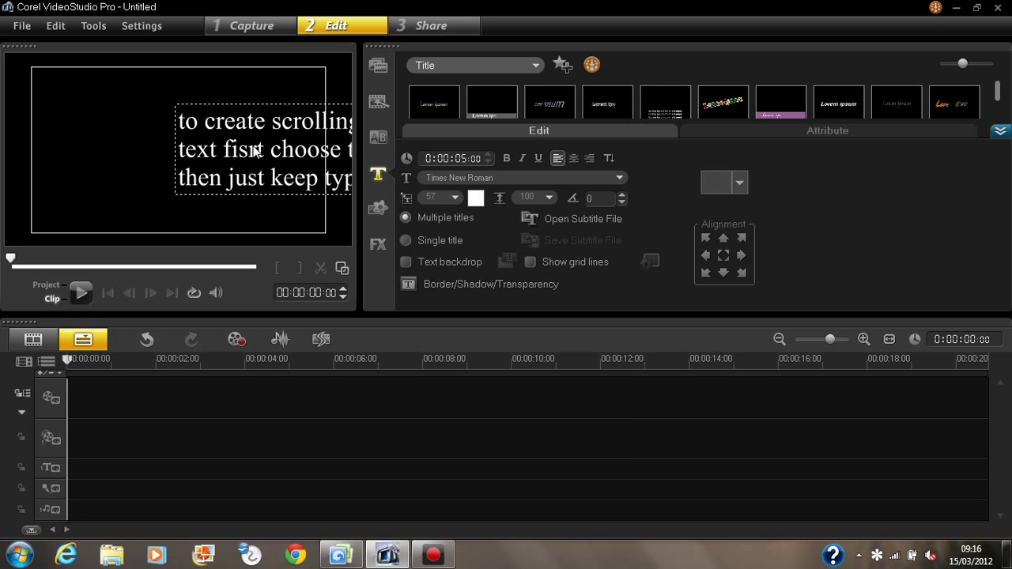
{"action": "type", "text": "ing"}
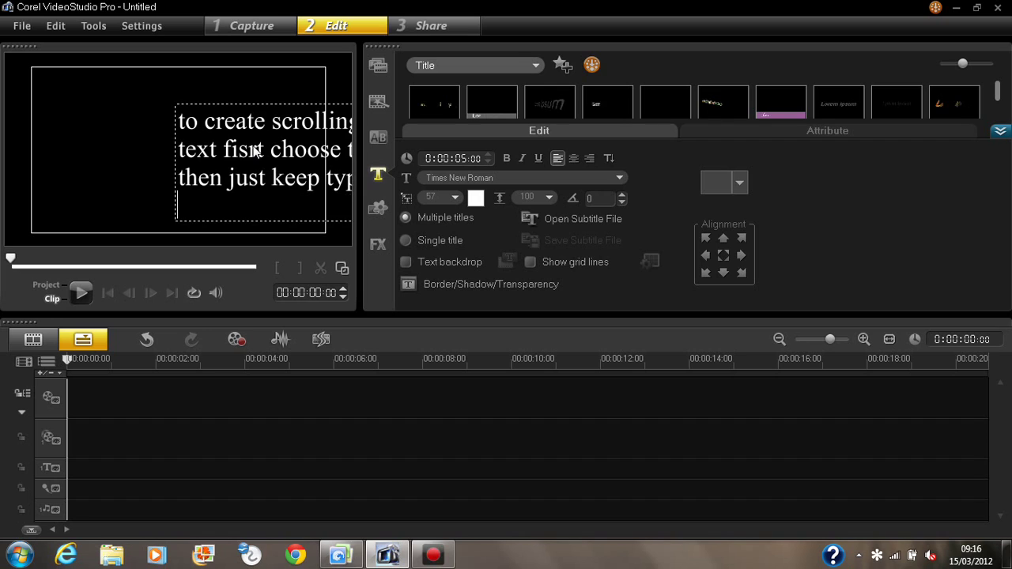
Add a fourth title line reading "row after row after"
{"action": "key", "text": "Return"}
{"action": "type", "text": "row "}
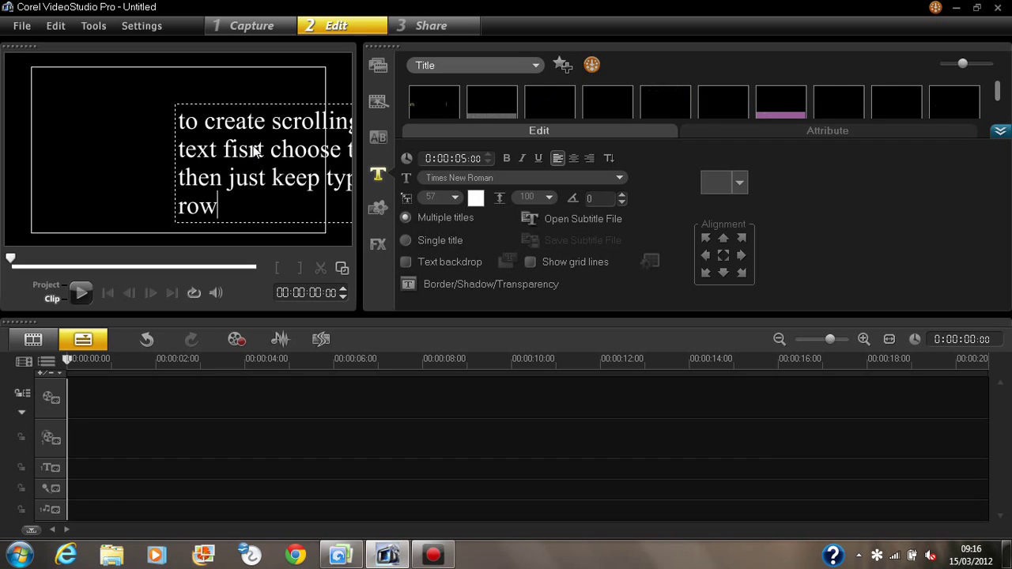
{"action": "type", "text": "after"}
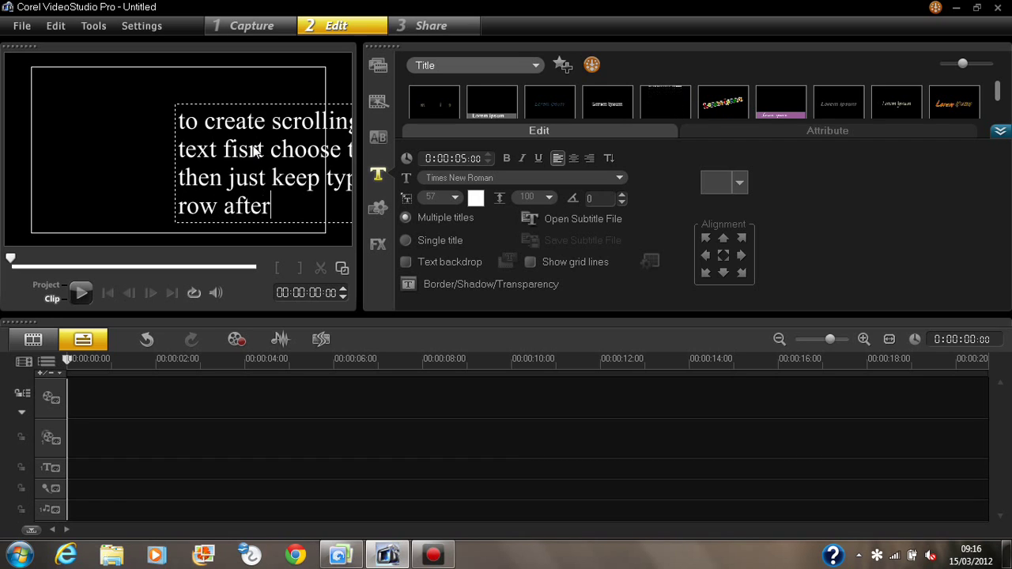
{"action": "type", "text": " r"}
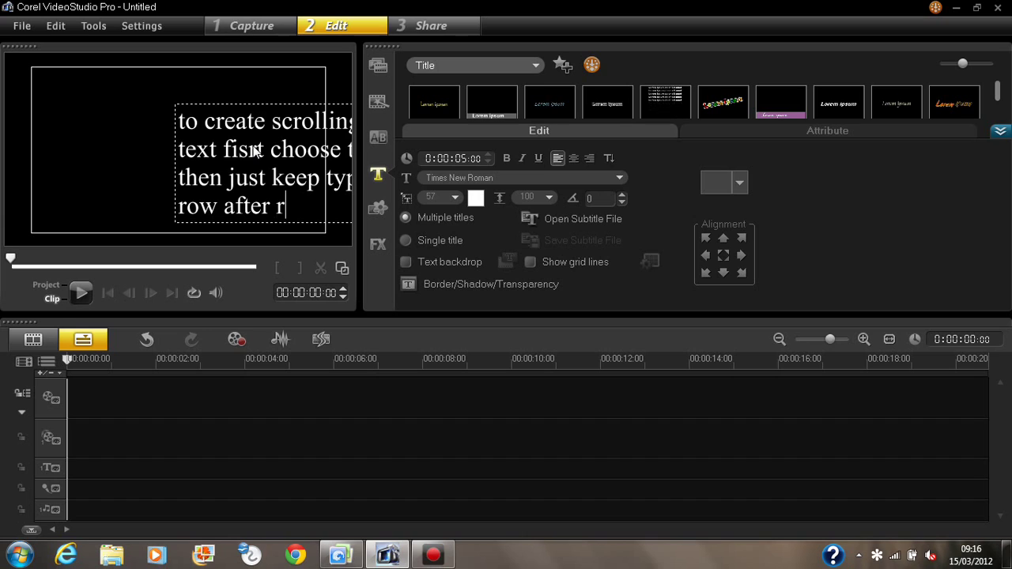
{"action": "type", "text": "ow af"}
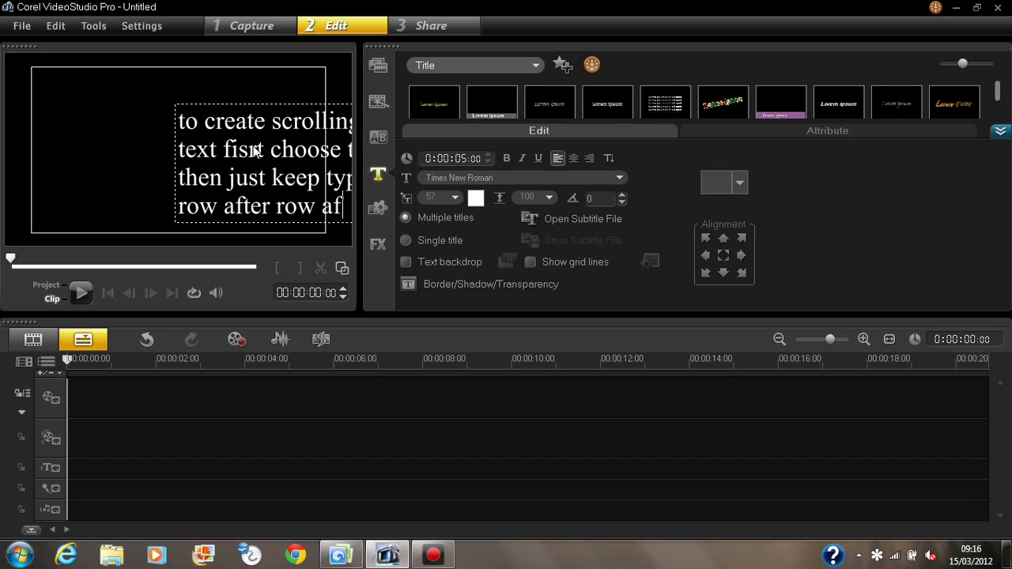
{"action": "type", "text": "te"}
Add a fifth title line reading "row when you reach the bottom of the"
{"action": "key", "text": "Return"}
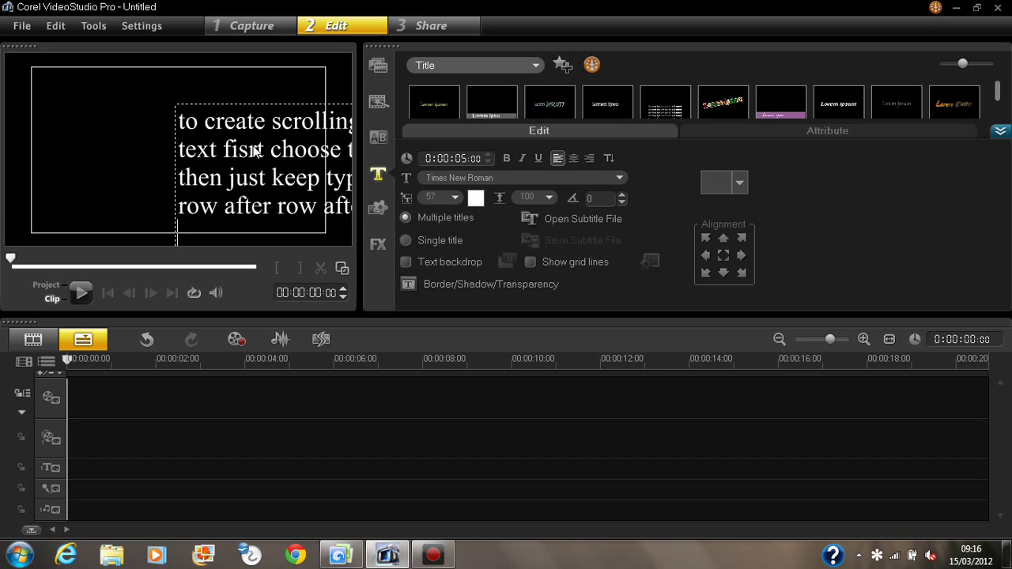
{"action": "type", "text": "row"}
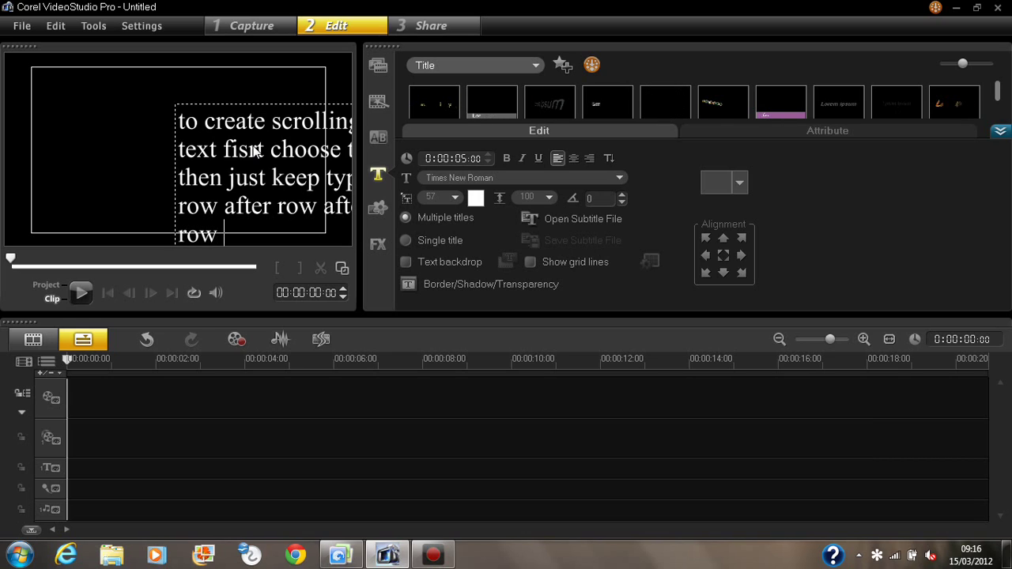
{"action": "type", "text": " whe"}
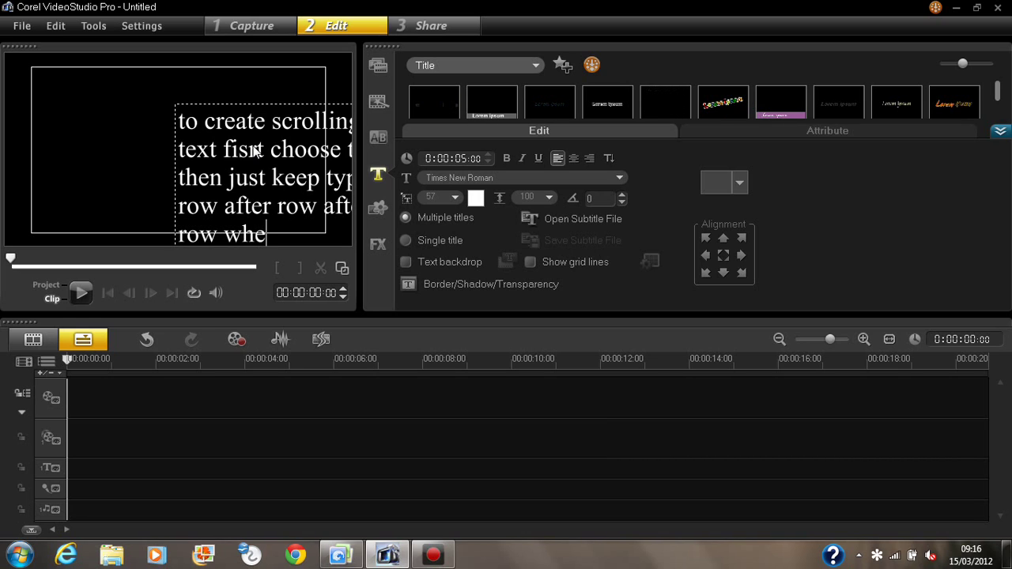
{"action": "type", "text": "n you"}
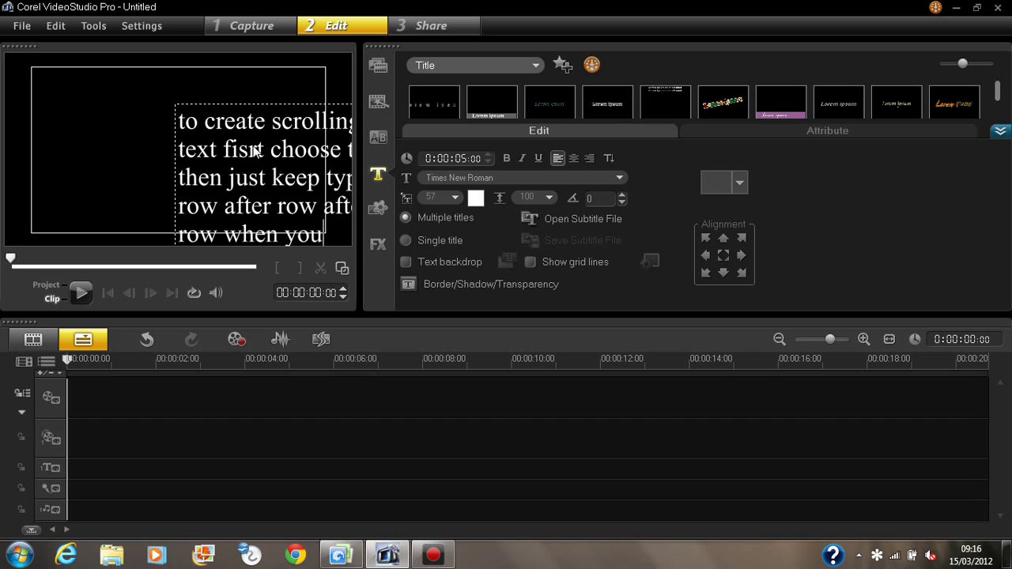
{"action": "type", "text": " rea"}
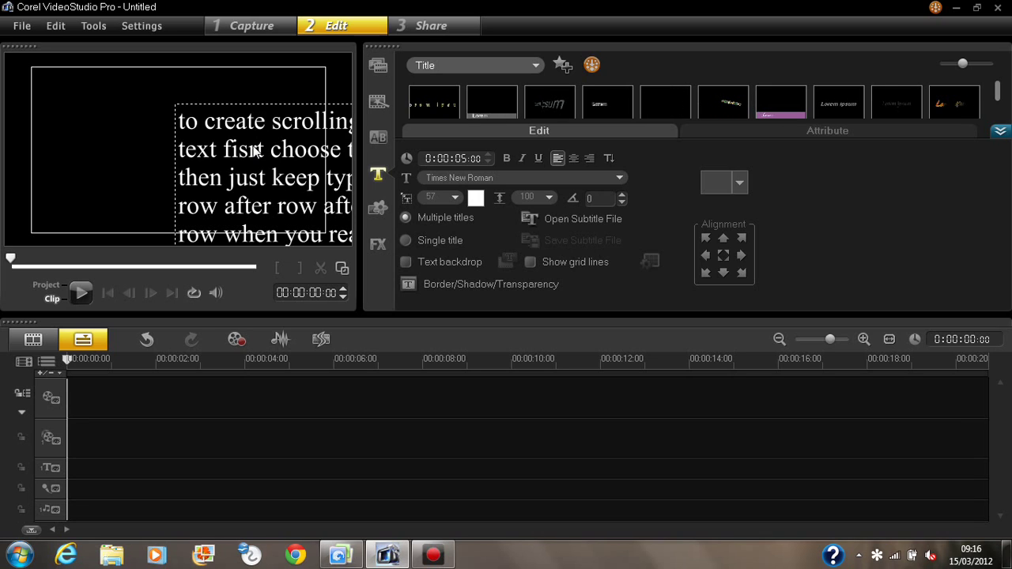
Move the title block up and left in the preview so its last line has room, and break that line after "reach"
{"action": "left_click", "coordinate": [149, 178]}
{"action": "left_click_drag", "start_coordinate": [233, 178], "coordinate": [133, 60]}
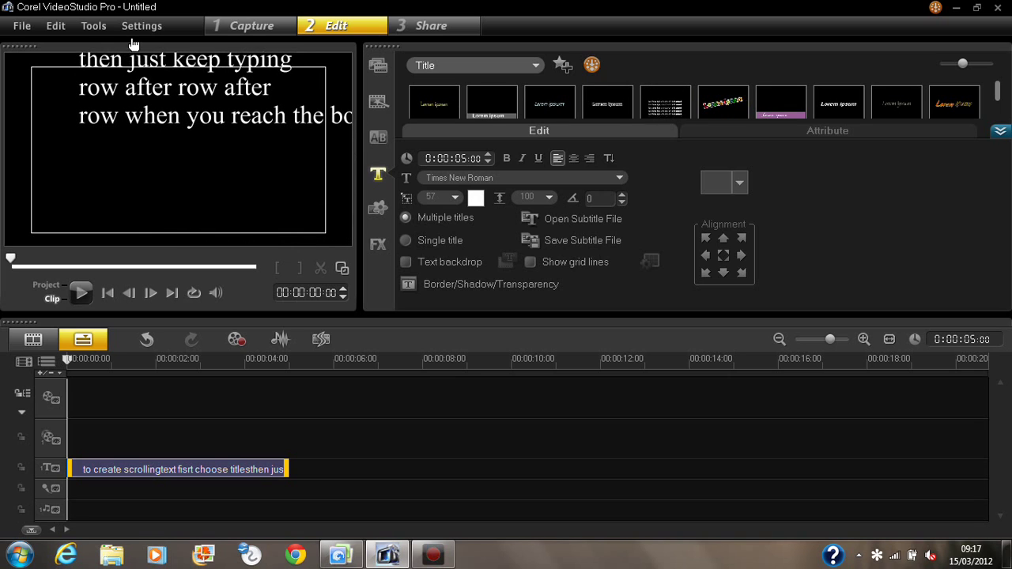
{"action": "double_click", "coordinate": [291, 116]}
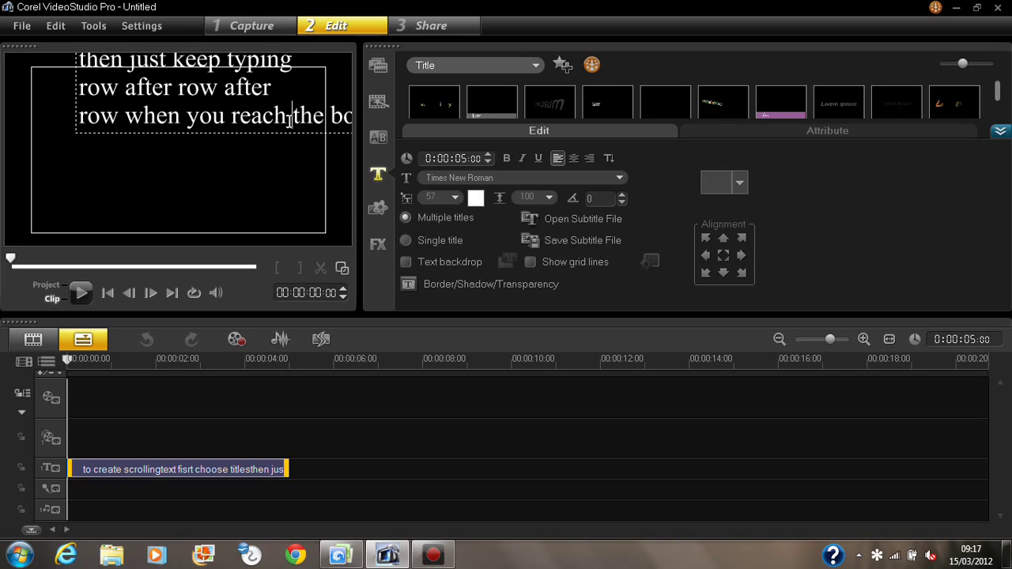
{"action": "key", "text": "Return"}
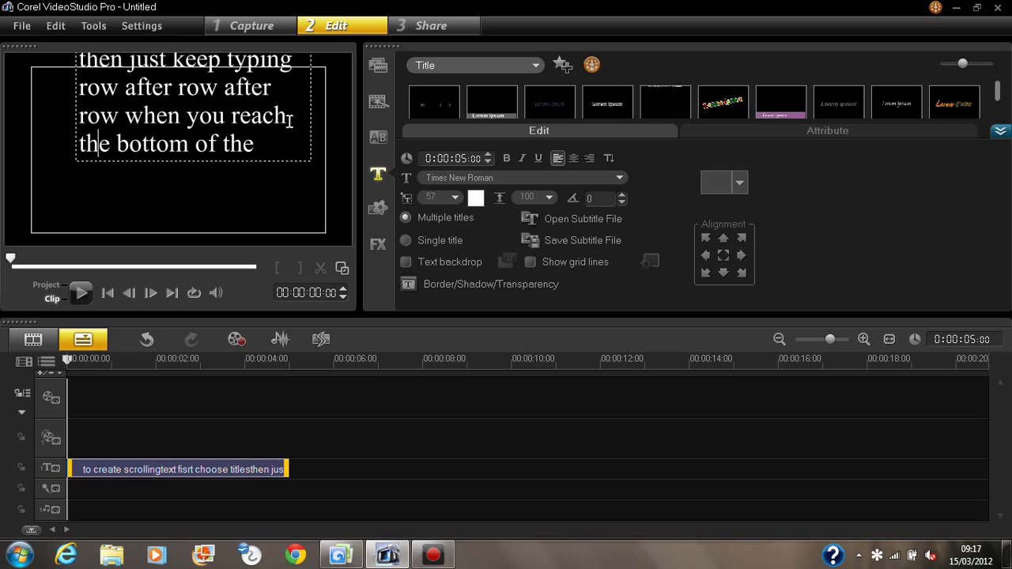
Complete the title's last line to read "the bottom of the screen" and start a new line
{"action": "key", "text": "End"}
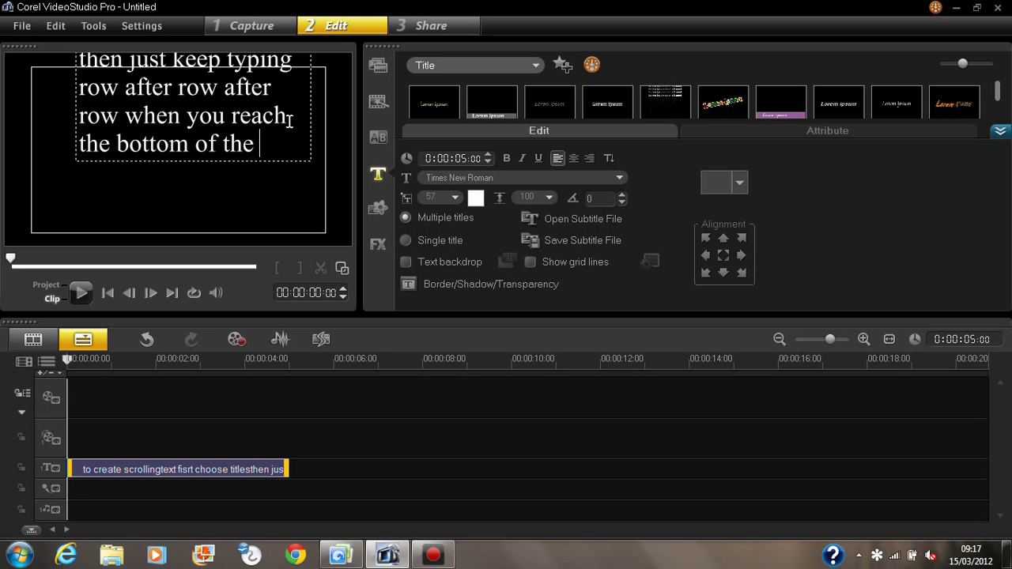
{"action": "type", "text": "screen"}
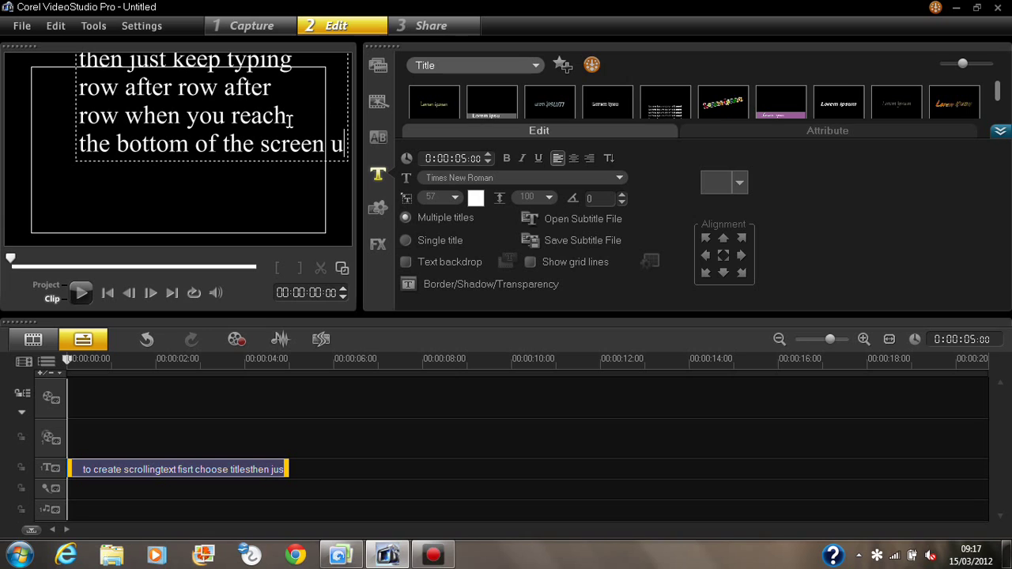
{"action": "key", "text": "Return"}
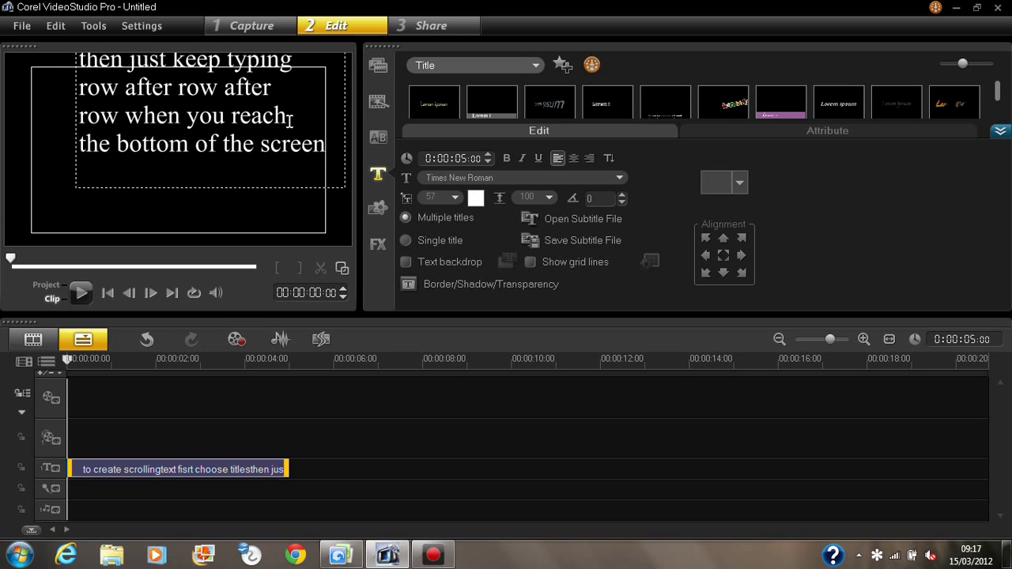
Add a title line reading "just click outside the box"
{"action": "type", "text": "just "}
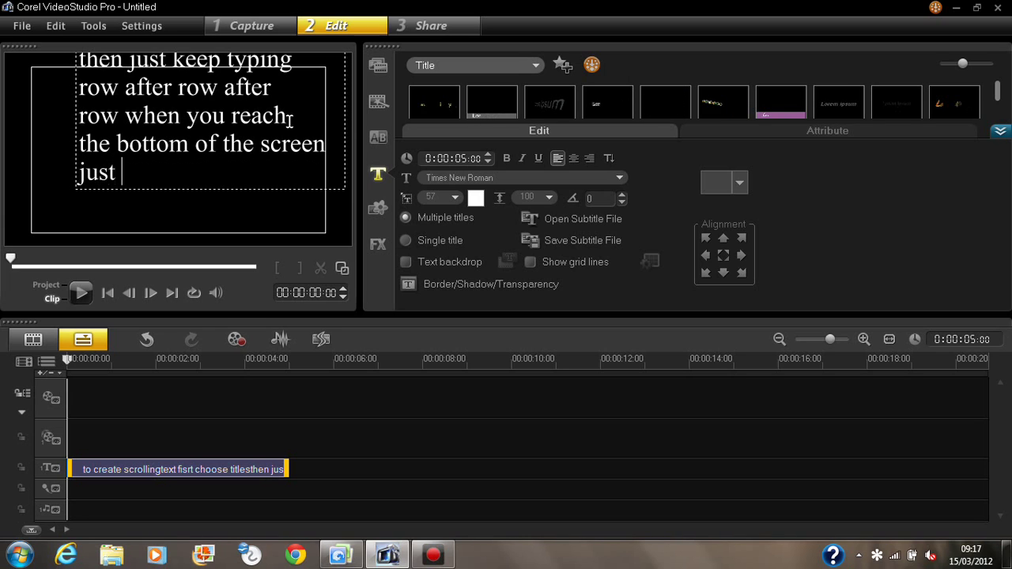
{"action": "type", "text": "cli"}
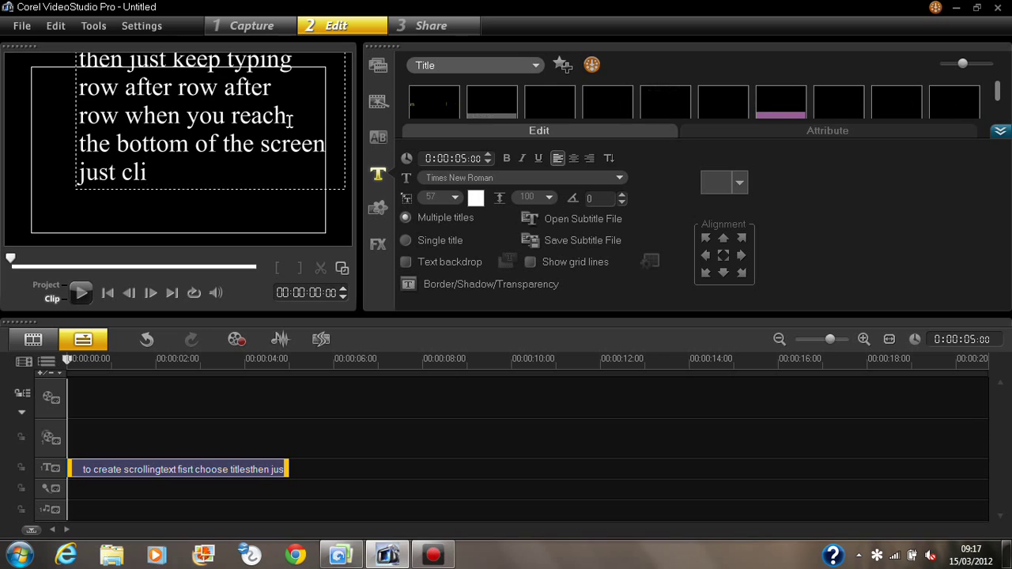
{"action": "type", "text": "ck out"}
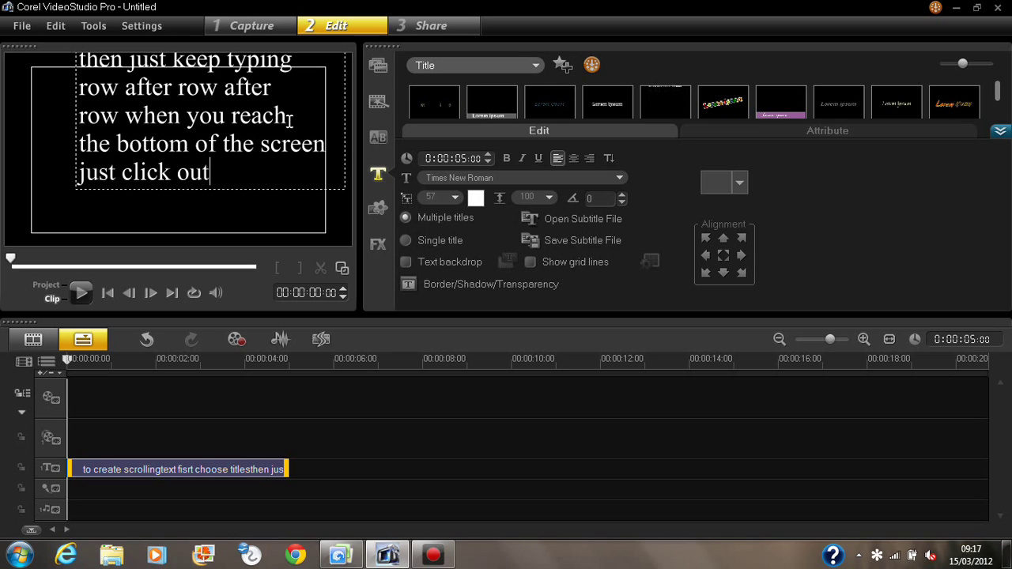
{"action": "type", "text": "side the"}
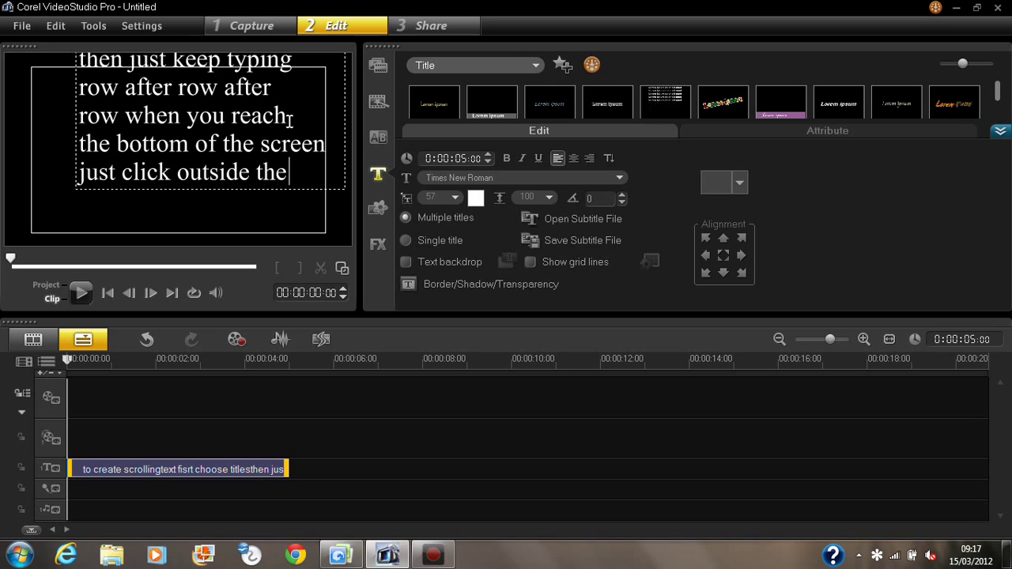
{"action": "type", "text": " box ar"}
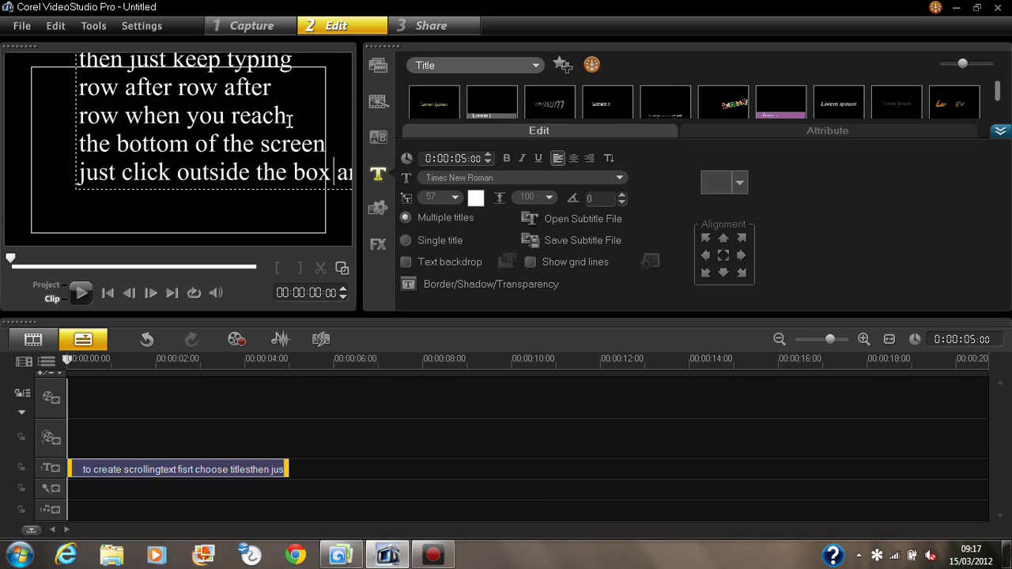
Continue the title on a new line reading "and push the block up"
{"action": "key", "text": "BackSpace"}
{"action": "type", "text": "nd s"}
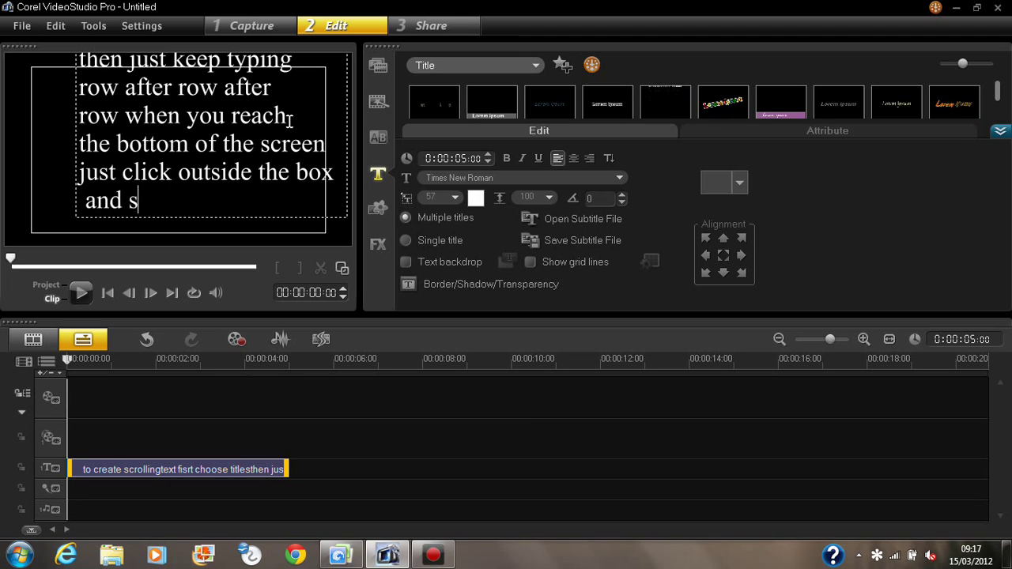
{"action": "key", "text": "BackSpace"}
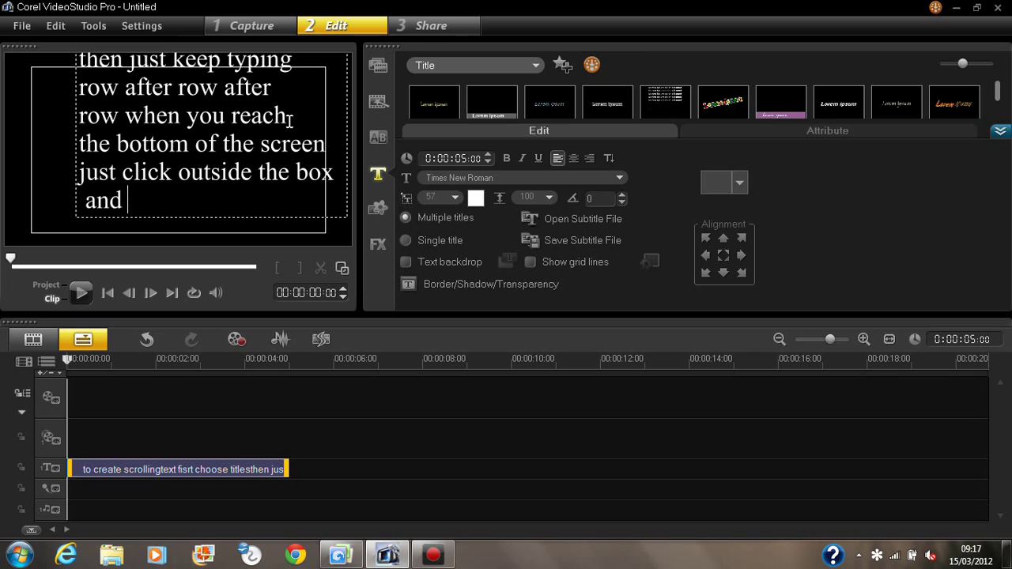
{"action": "type", "text": "pu"}
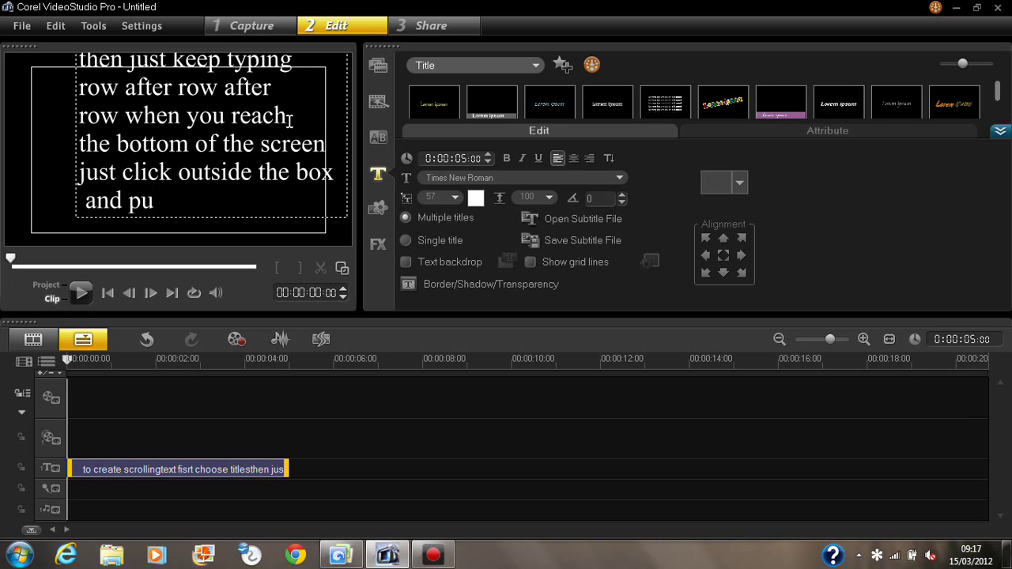
{"action": "type", "text": "sh the"}
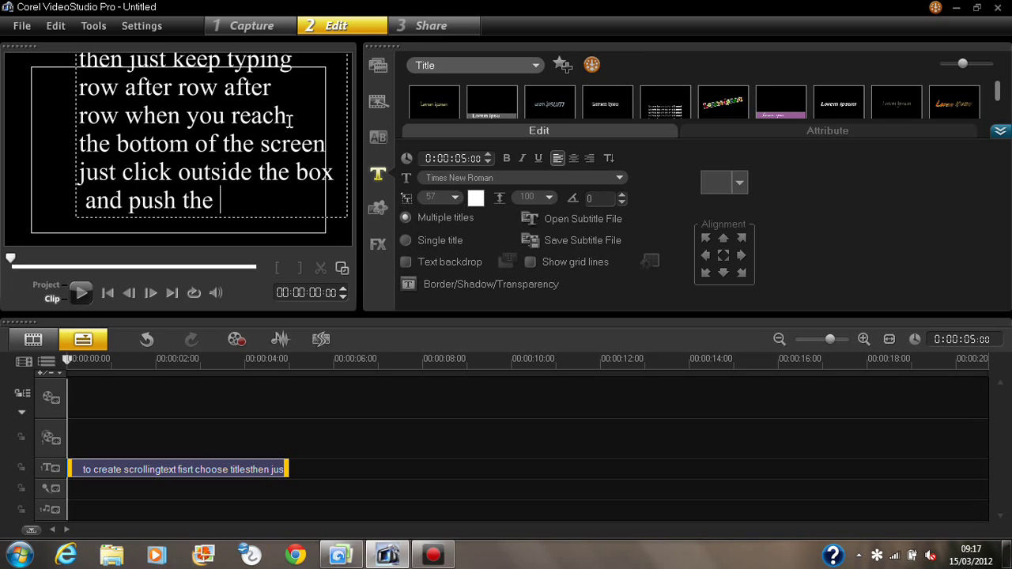
{"action": "type", "text": " bloc"}
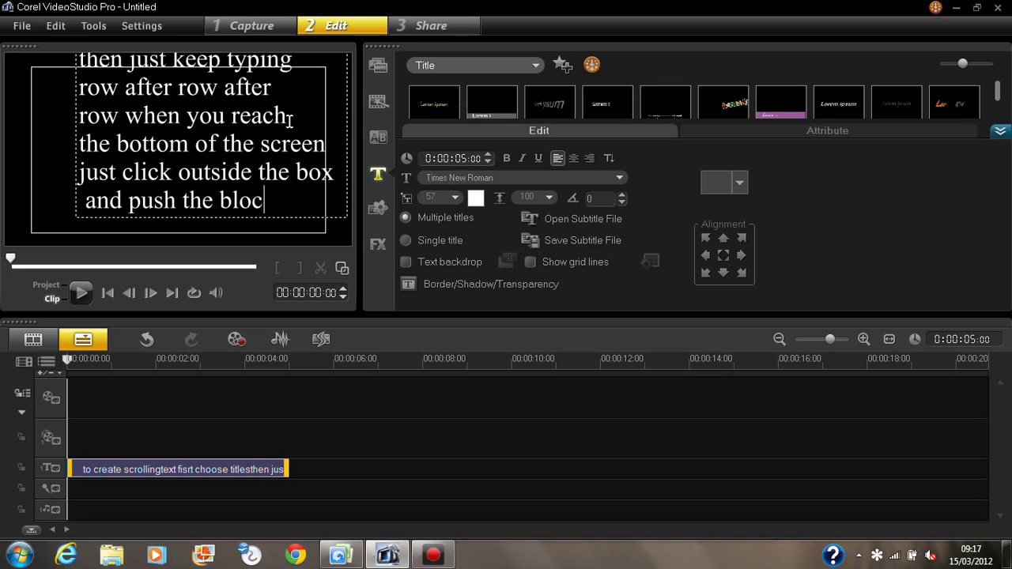
{"action": "type", "text": "k uo"}
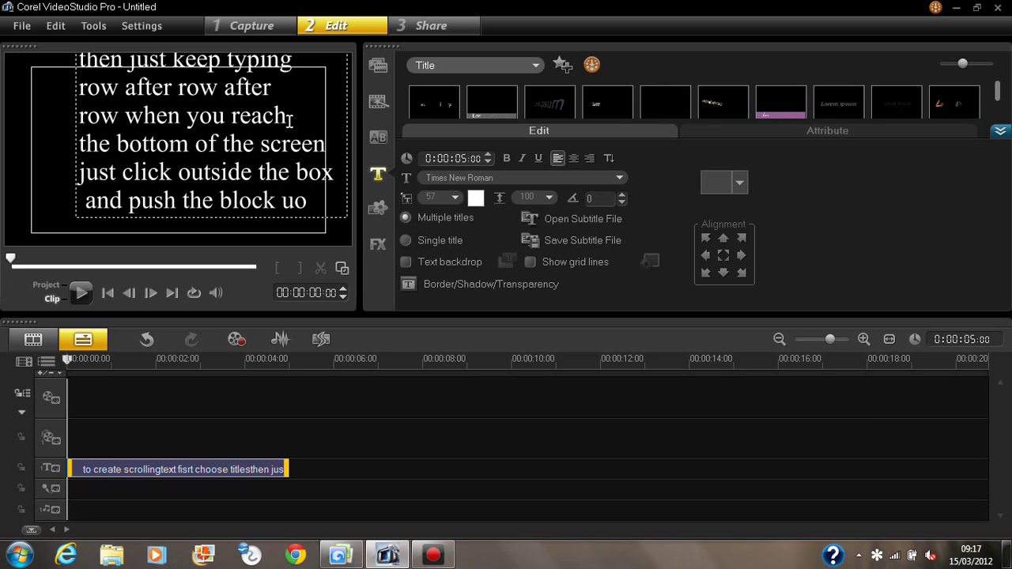
{"action": "key", "text": "BackSpace"}
{"action": "key", "text": "BackSpace"}
{"action": "type", "text": "u"}
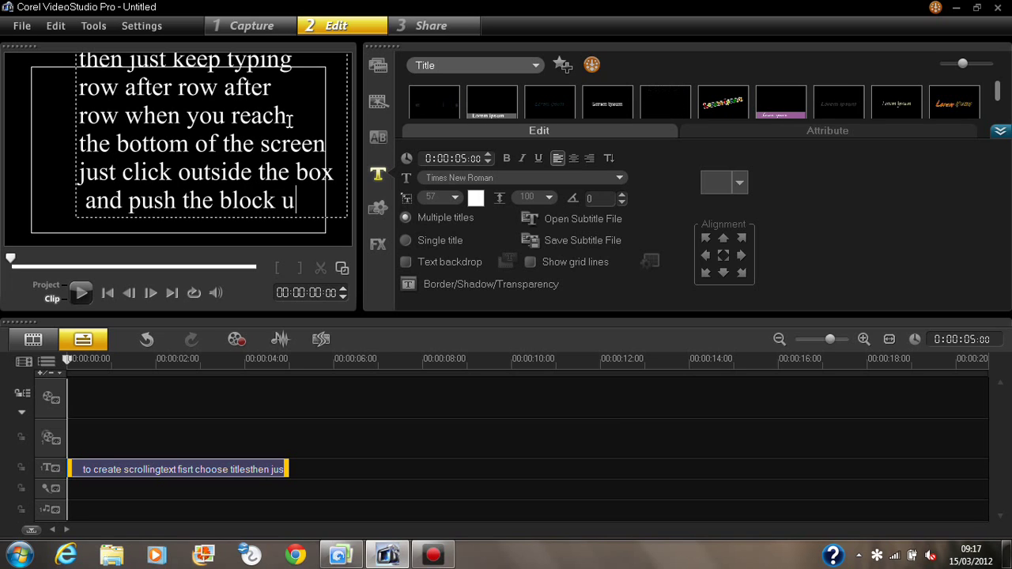
{"action": "type", "text": "p"}
Add a title line reading "keep doing that until" and carry "you have all the text" onto the line below
{"action": "key", "text": "Return"}
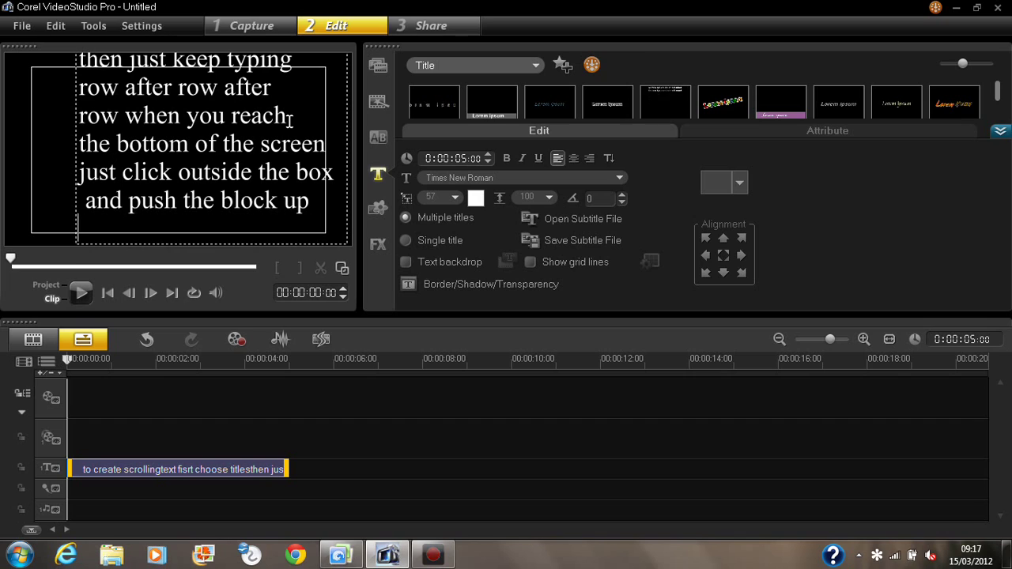
{"action": "type", "text": "keep"}
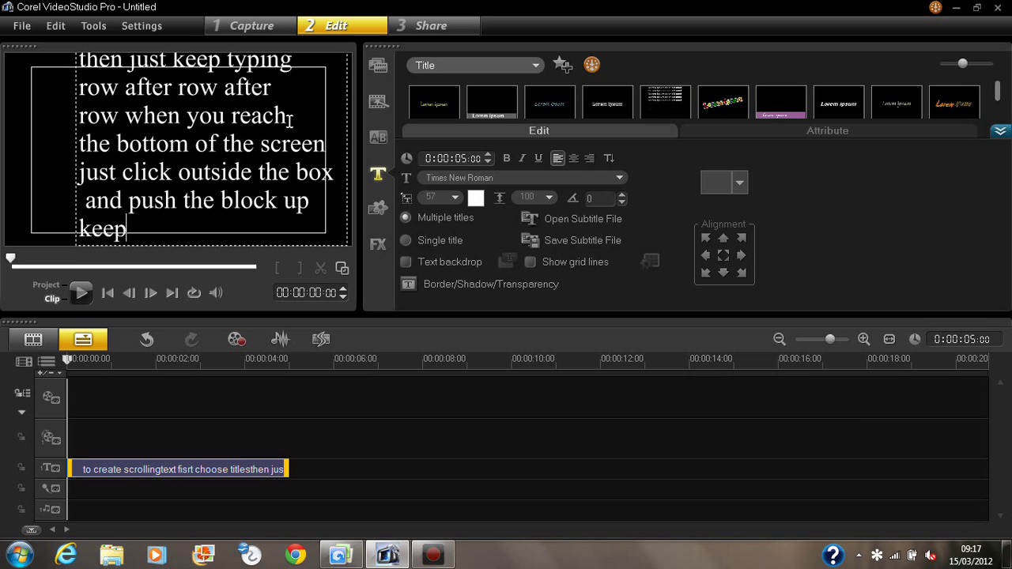
{"action": "type", "text": " doi"}
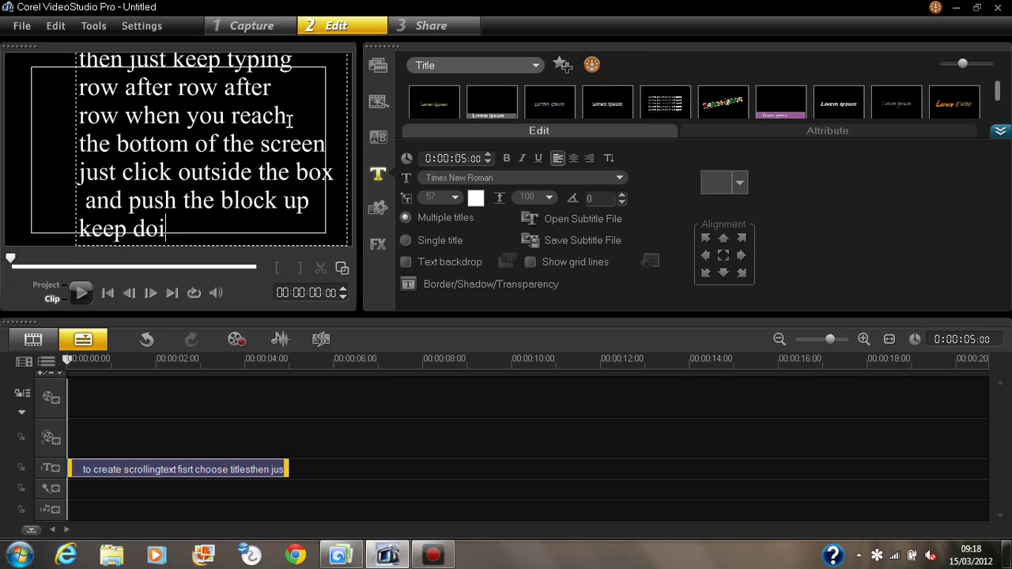
{"action": "type", "text": "ng that "}
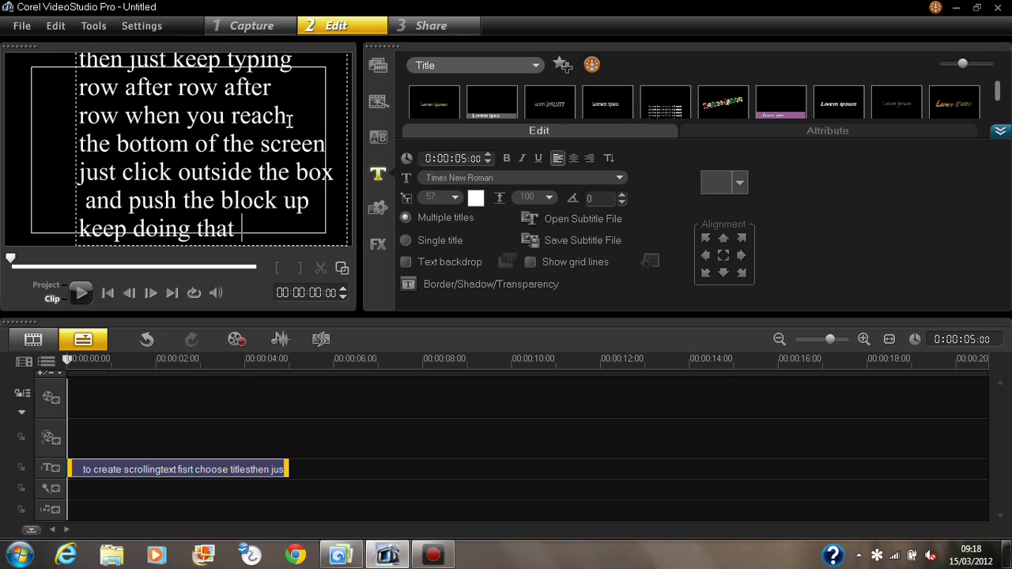
{"action": "type", "text": "until "}
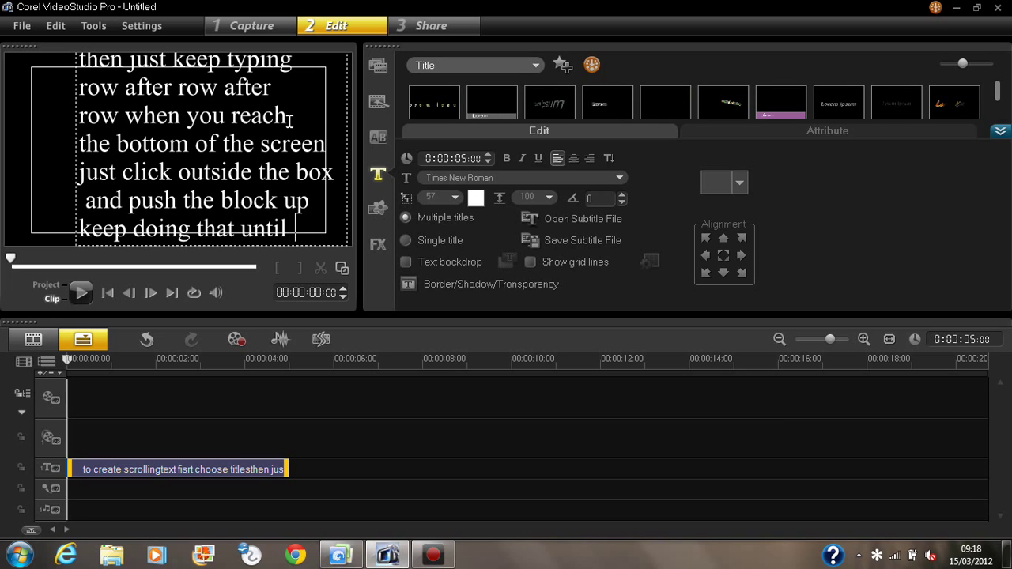
{"action": "type", "text": "you ha"}
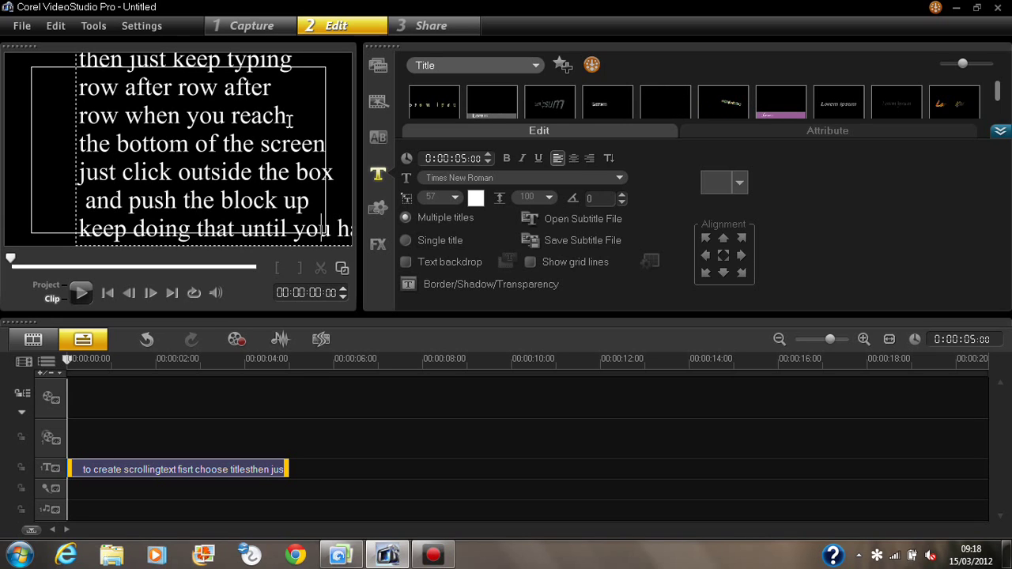
{"action": "key", "text": "BackSpace"}
{"action": "key", "text": "BackSpace"}
{"action": "key", "text": "BackSpace"}
{"action": "key", "text": "BackSpace"}
{"action": "key", "text": "BackSpace"}
{"action": "key", "text": "BackSpace"}
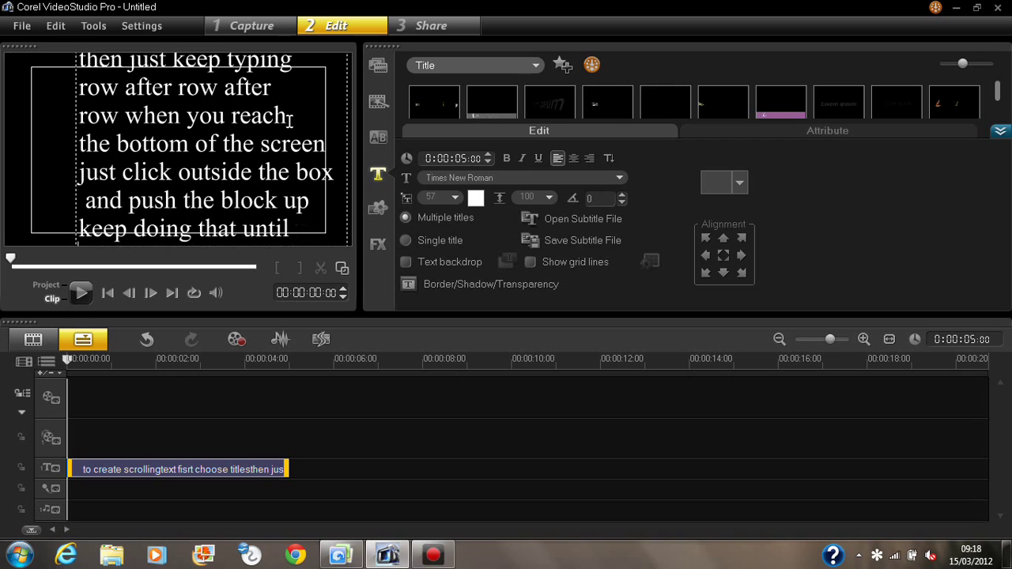
Move the title block up in the preview so its last line shows with room beneath it
{"action": "left_click", "coordinate": [56, 159]}
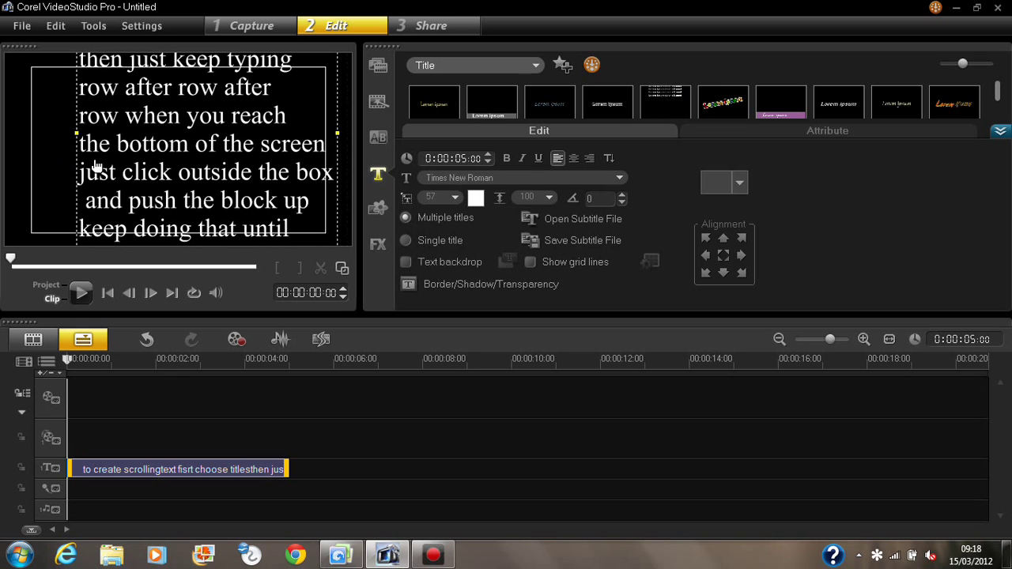
{"action": "left_click_drag", "start_coordinate": [97, 169], "coordinate": [140, 131]}
{"action": "left_click_drag", "start_coordinate": [185, 178], "coordinate": [184, 112]}
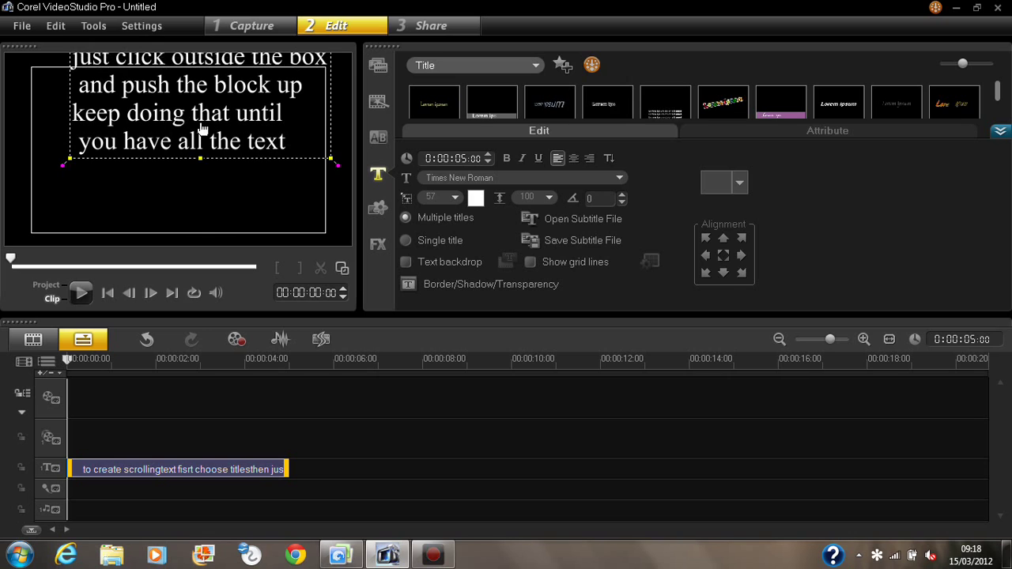
Resume editing the title text and add a line reading "that you need"
{"action": "double_click", "coordinate": [296, 145]}
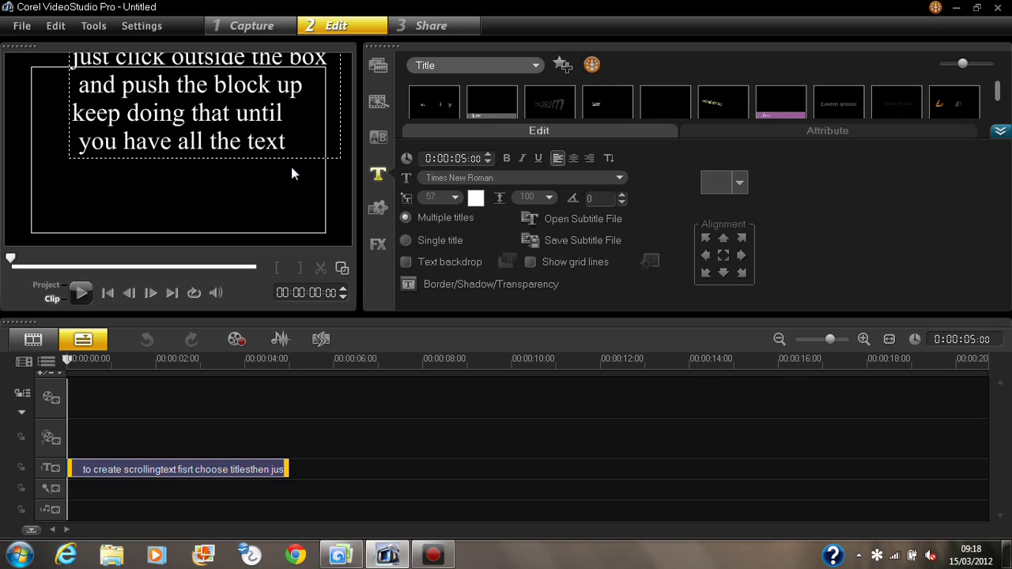
{"action": "key", "text": "Return"}
{"action": "type", "text": "th"}
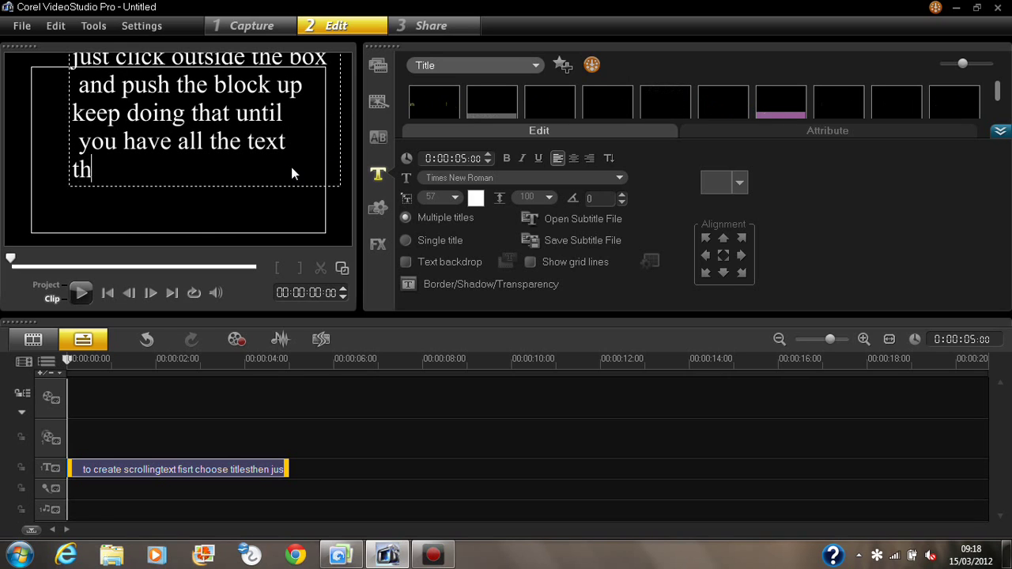
{"action": "type", "text": "at you need"}
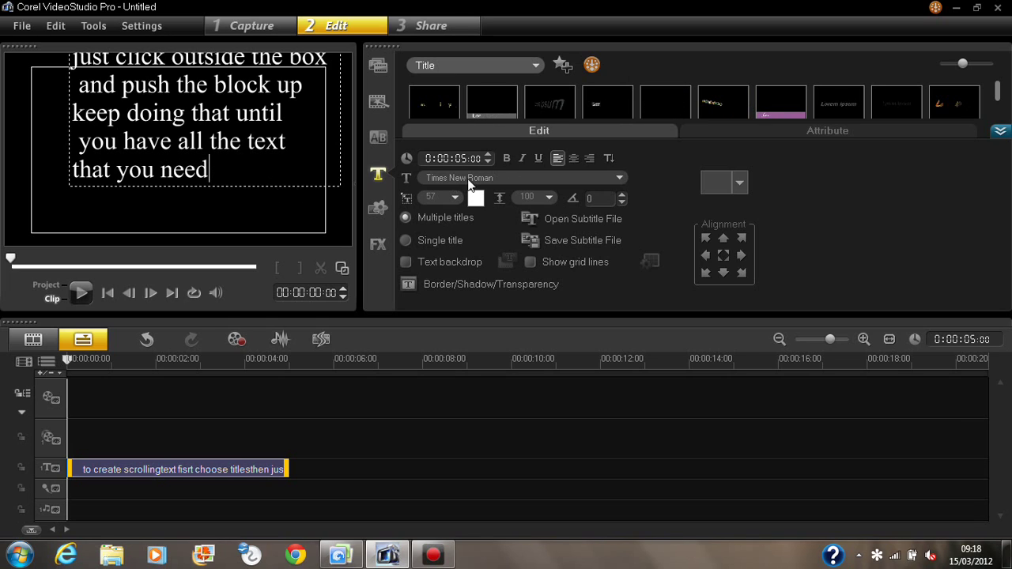
Show the title's attribute settings and append "- then choose" to the last title line
{"action": "left_click", "coordinate": [778, 132]}
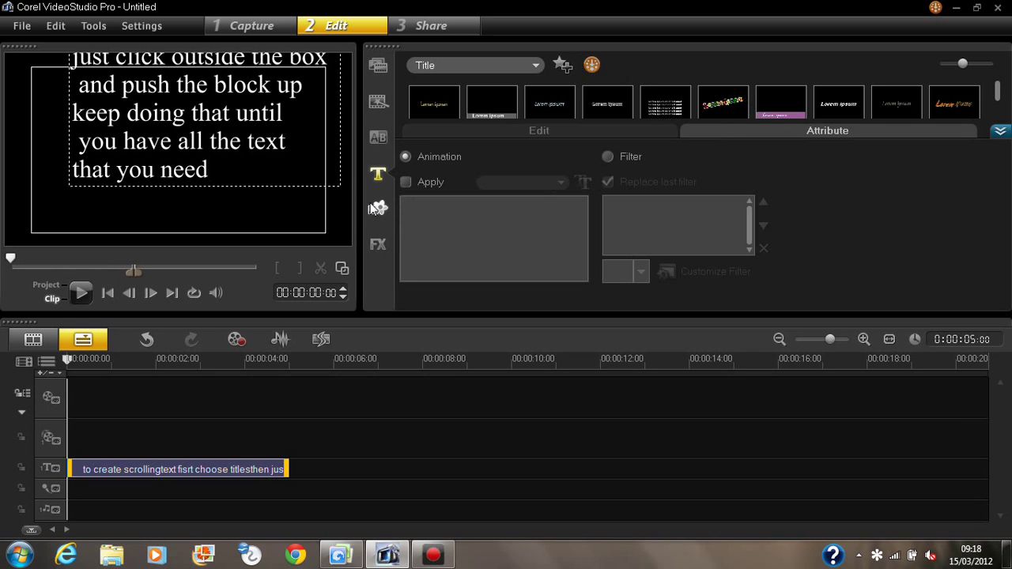
{"action": "type", "text": "-"}
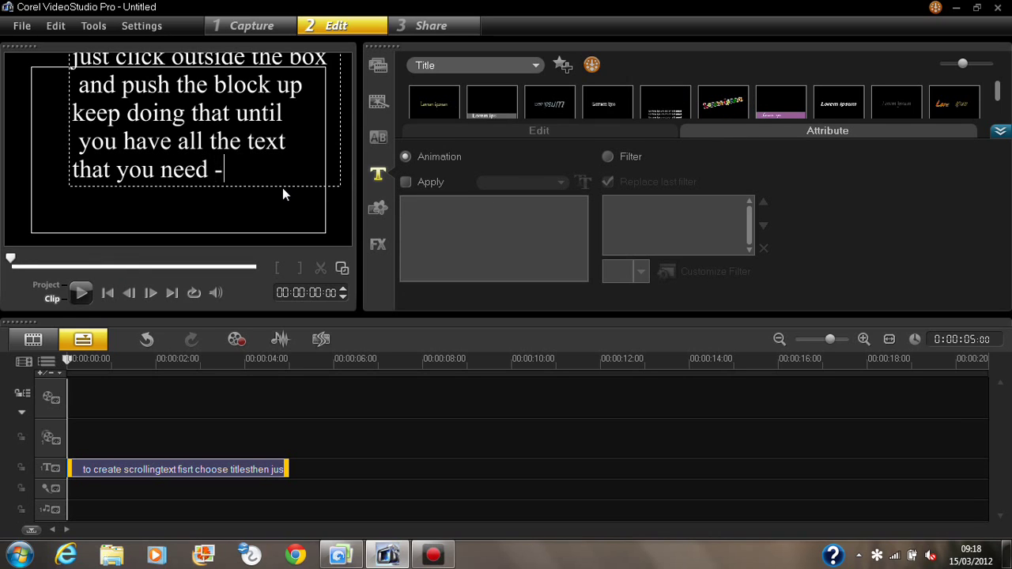
{"action": "type", "text": " then"}
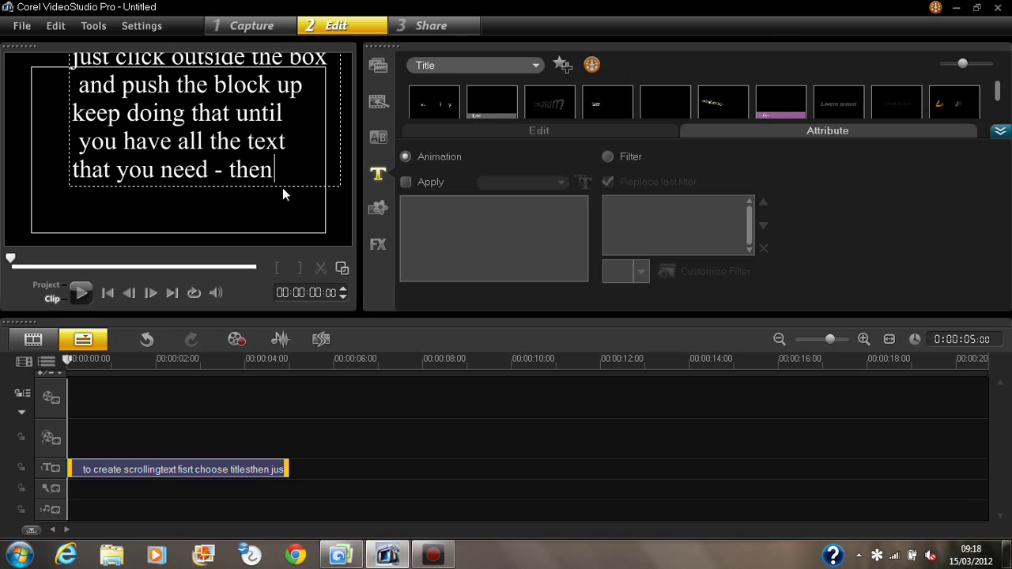
{"action": "type", "text": " choos"}
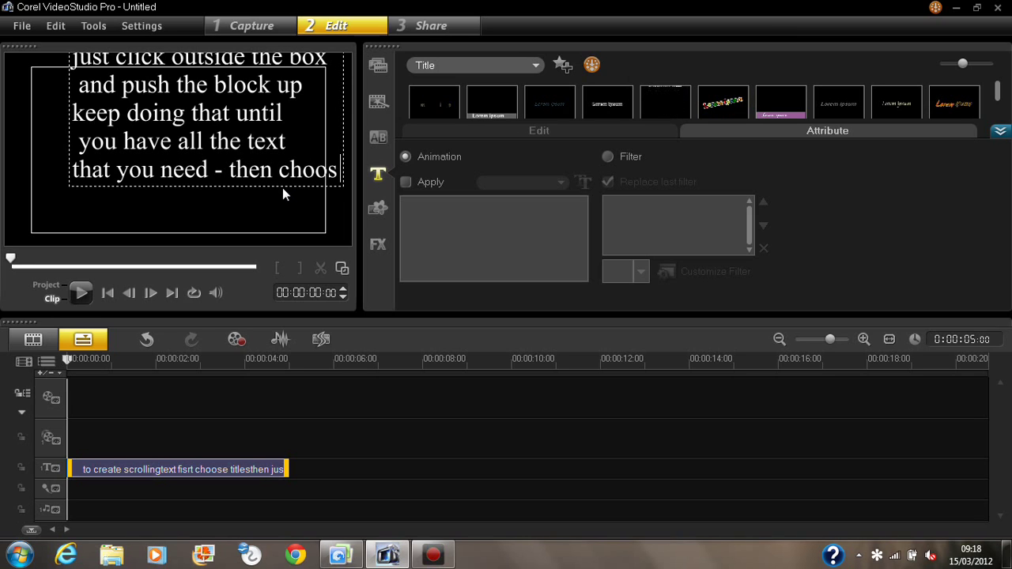
{"action": "type", "text": "e"}
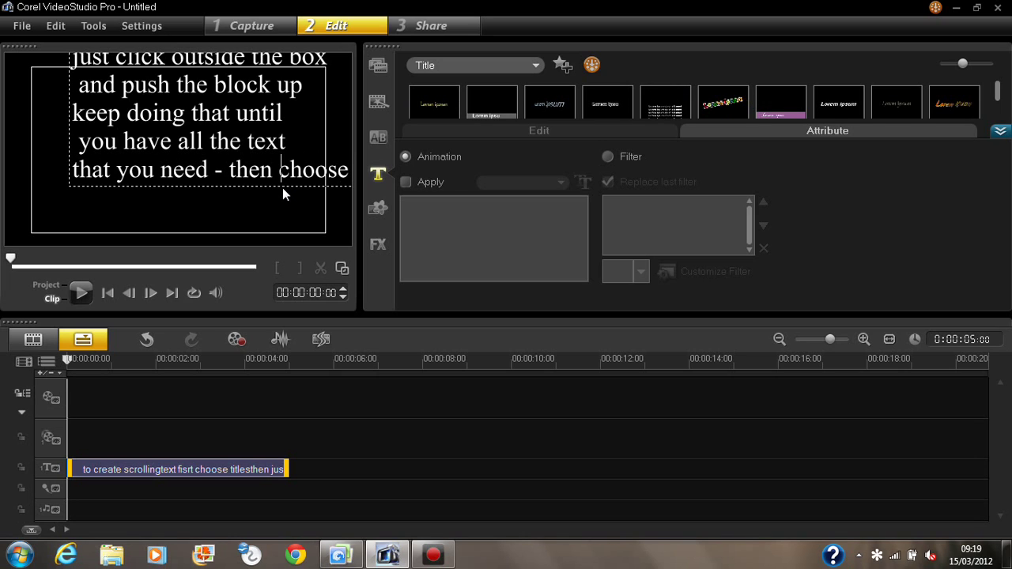
Carry "choose" onto a new title line and extend that line to read "choose Attibute"
{"action": "type", "text": "A"}
{"action": "key", "text": "Home"}
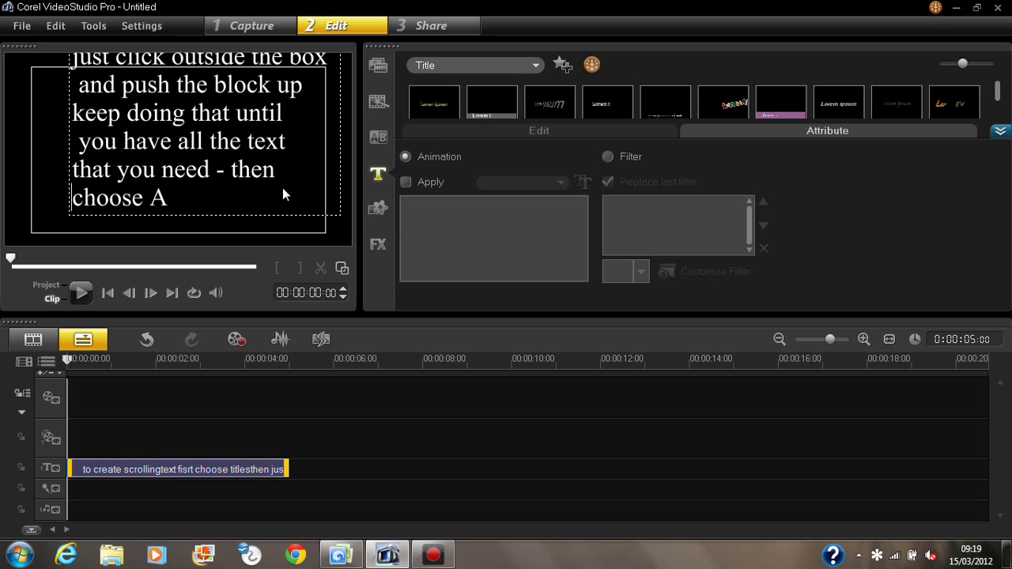
{"action": "key", "text": "Right"}
{"action": "key", "text": "Right"}
{"action": "key", "text": "Right"}
{"action": "key", "text": "Right"}
{"action": "key", "text": "Right"}
{"action": "key", "text": "Right"}
{"action": "key", "text": "Right"}
{"action": "key", "text": "Right"}
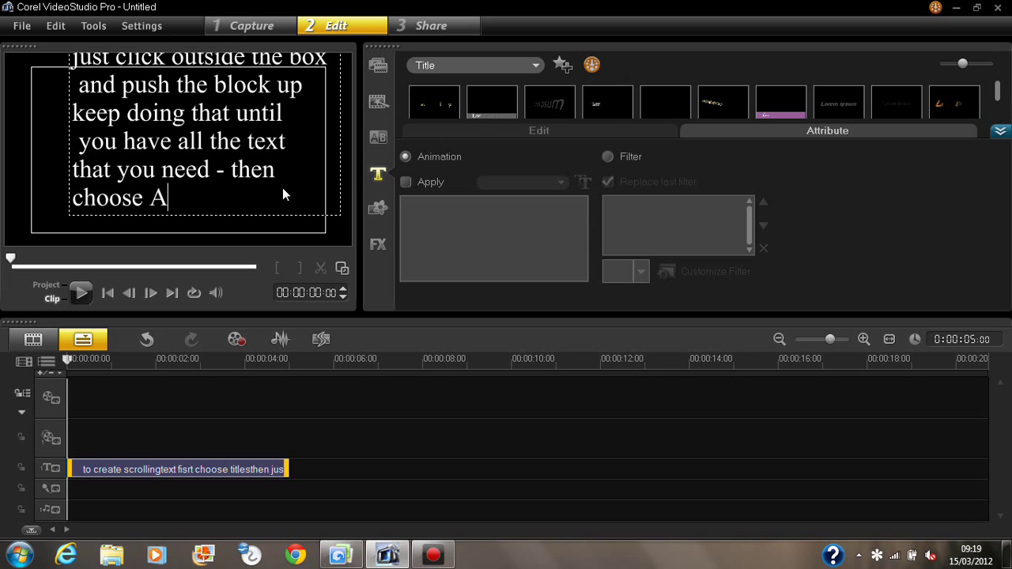
{"action": "type", "text": "tt"}
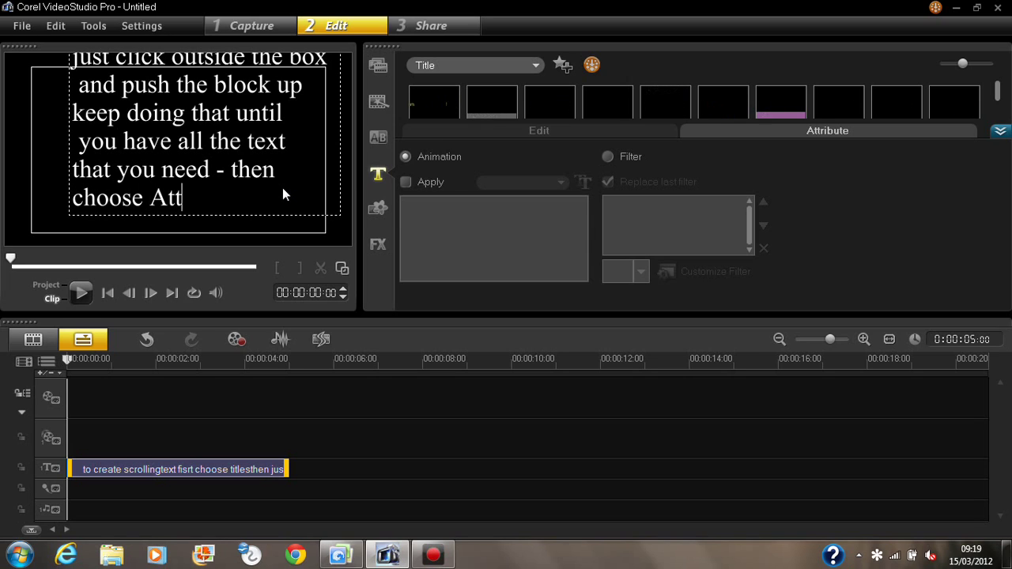
{"action": "type", "text": "ib"}
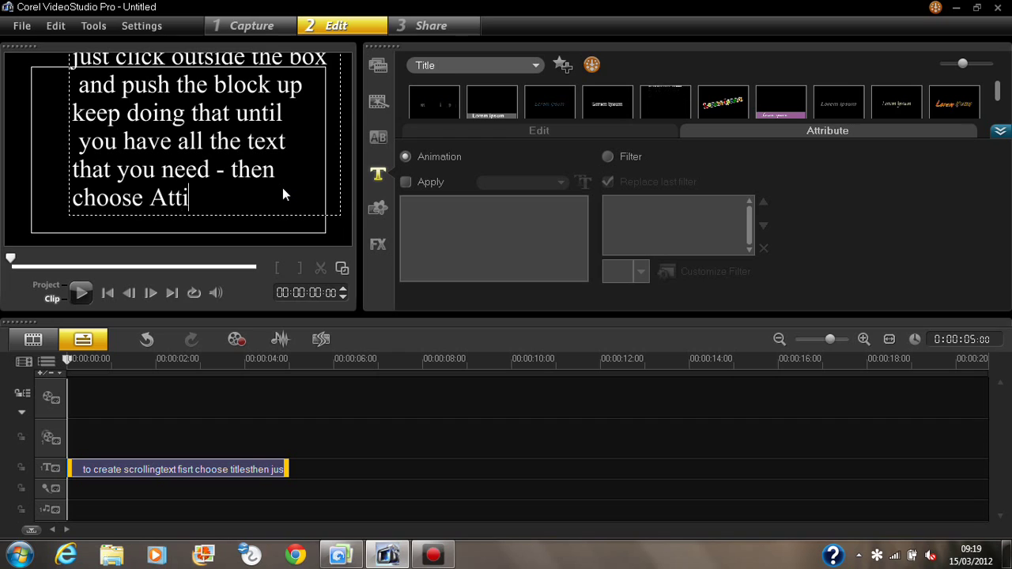
{"action": "type", "text": "e "}
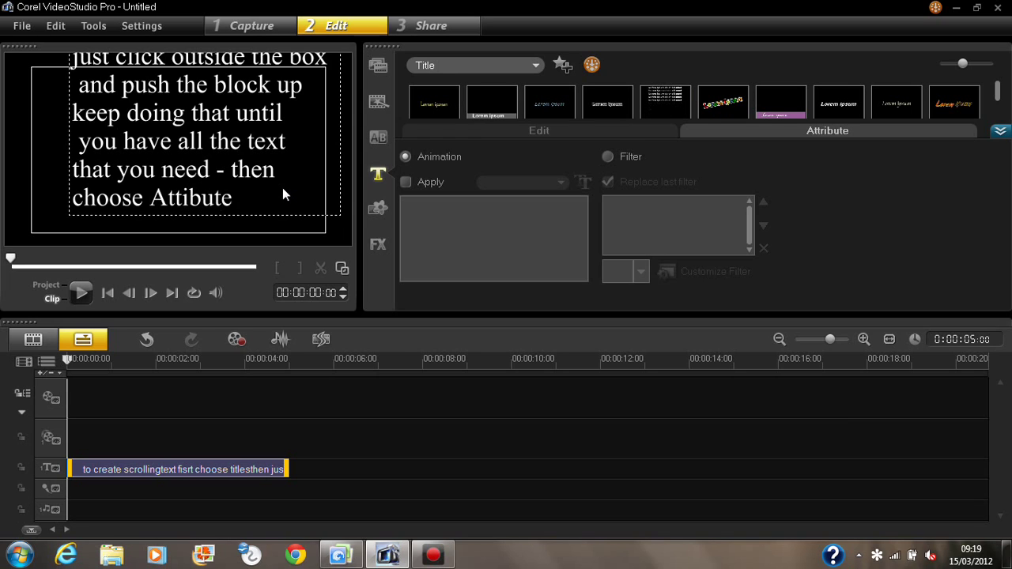
Continue the title text with "and" and put "click apply" on the line below
{"action": "type", "text": "a"}
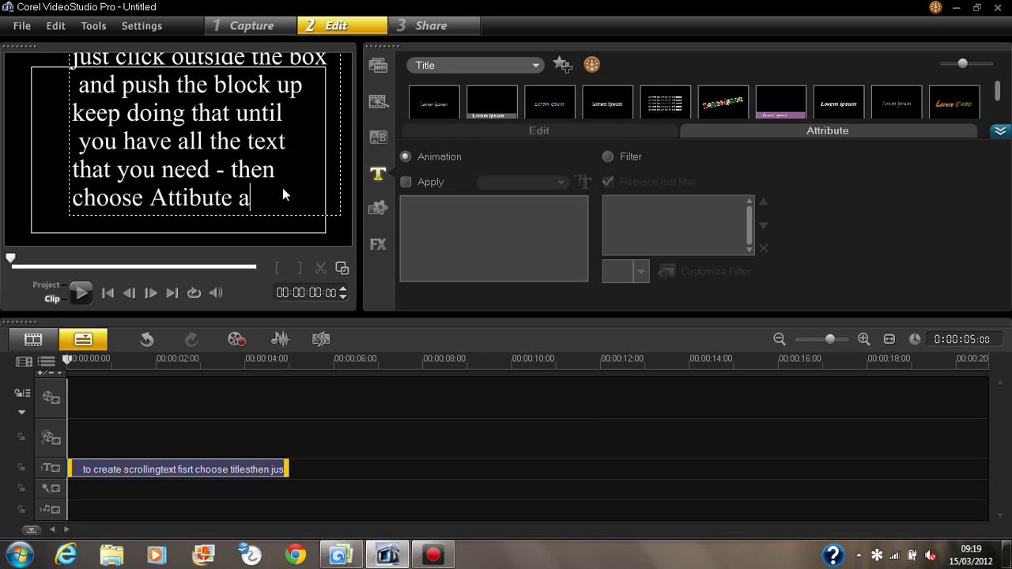
{"action": "type", "text": "nd cl"}
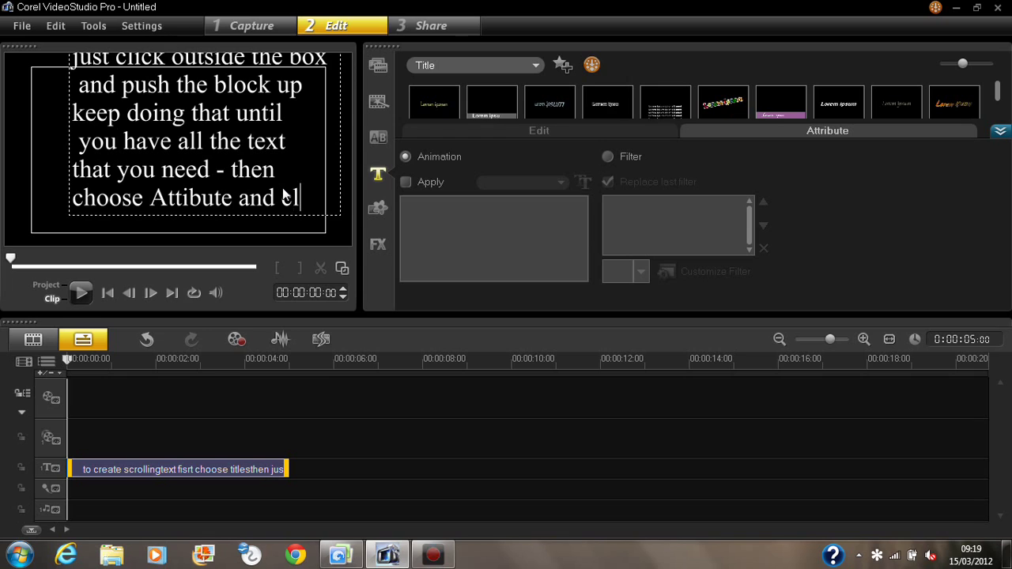
{"action": "type", "text": "ick ap"}
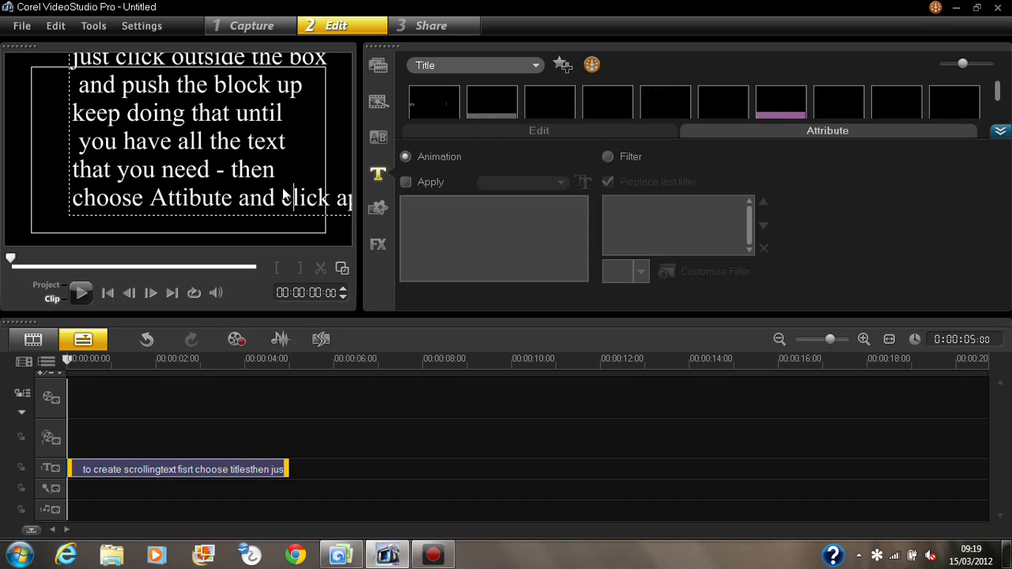
{"action": "type", "text": "ply"}
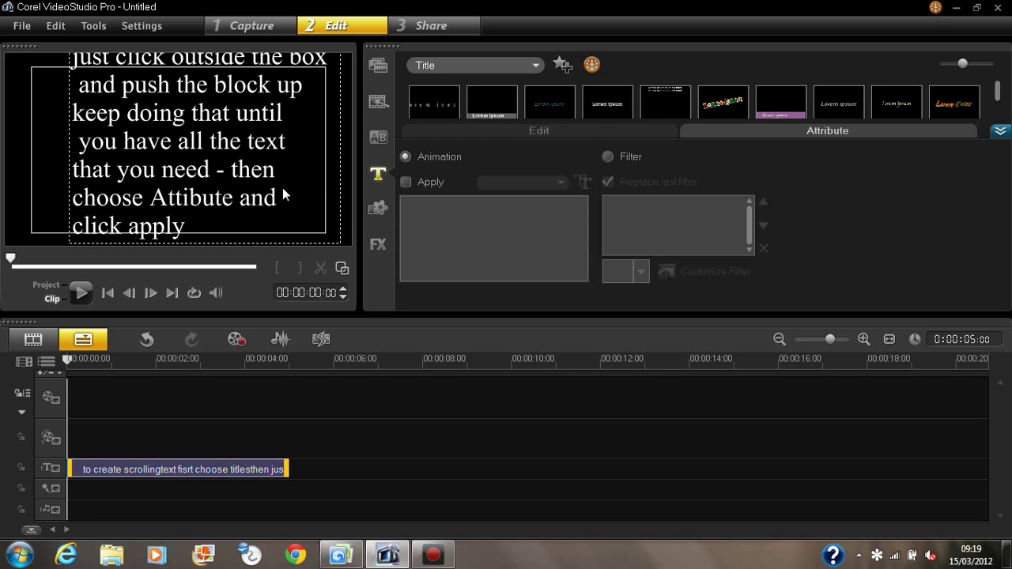
Enable text animation for the title, set its type to Fly and browse the Fly presets
{"action": "left_click", "coordinate": [407, 182]}
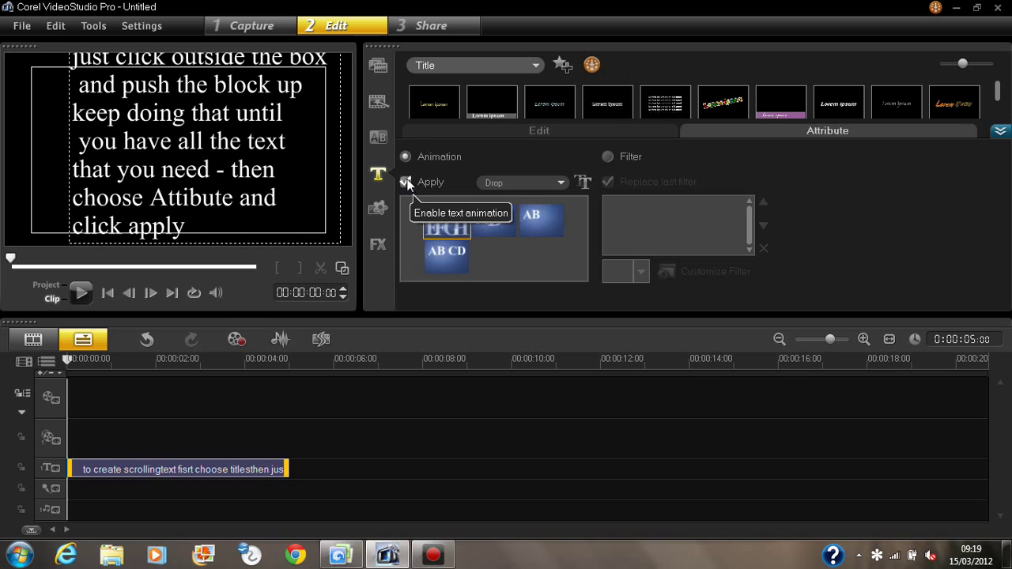
{"action": "left_click", "coordinate": [562, 182]}
{"action": "left_click", "coordinate": [490, 216]}
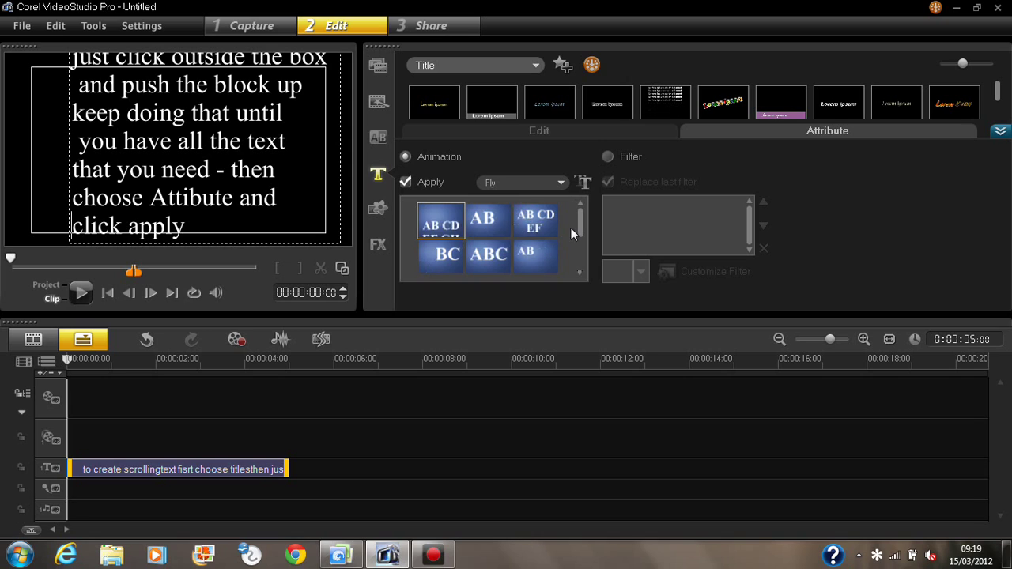
{"action": "left_click_drag", "start_coordinate": [584, 217], "coordinate": [582, 246]}
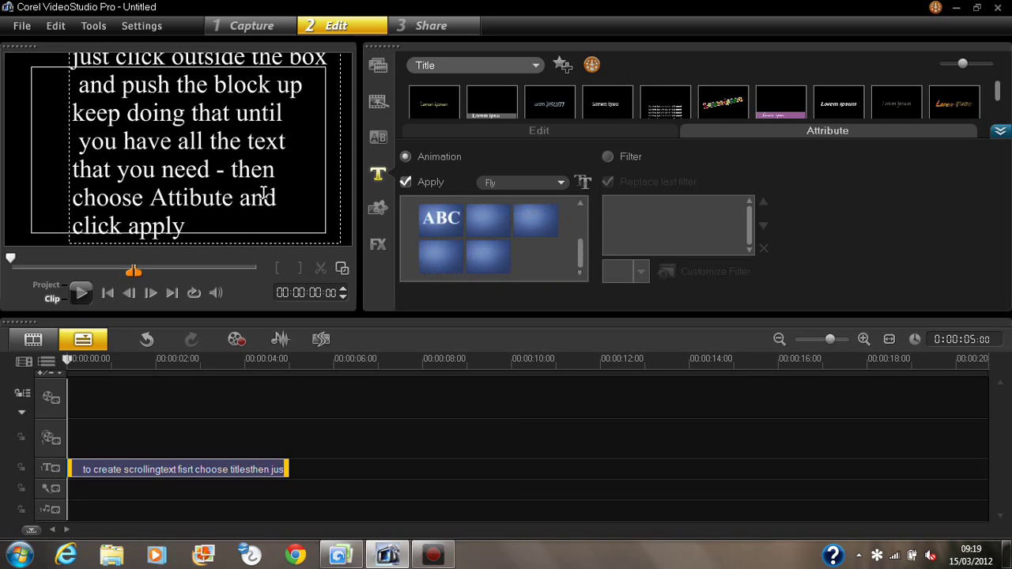
Append "- change to Fly and choose the" after "click apply", starting a new line at "to Fly"
{"action": "left_click", "coordinate": [218, 227]}
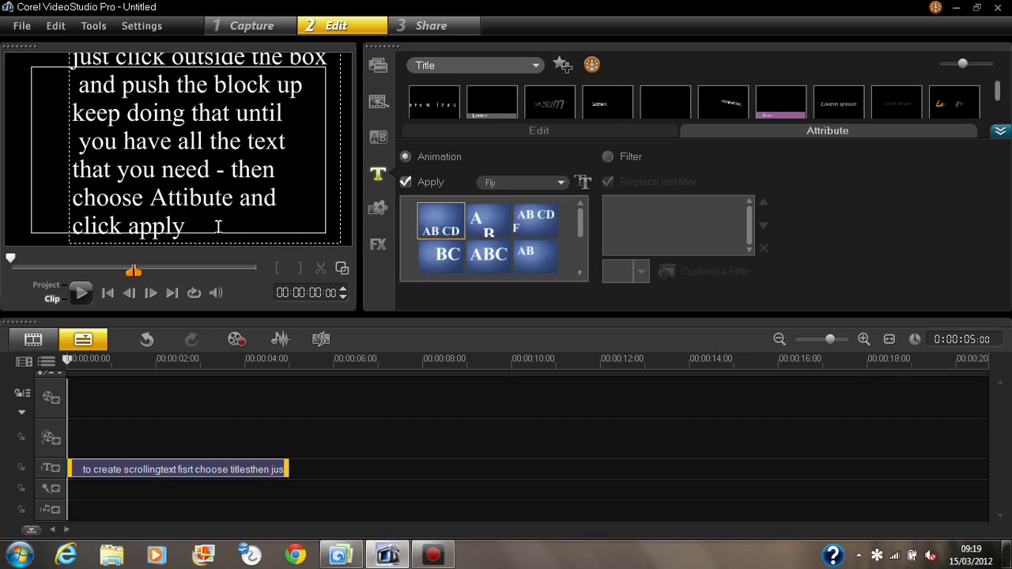
{"action": "type", "text": "- "}
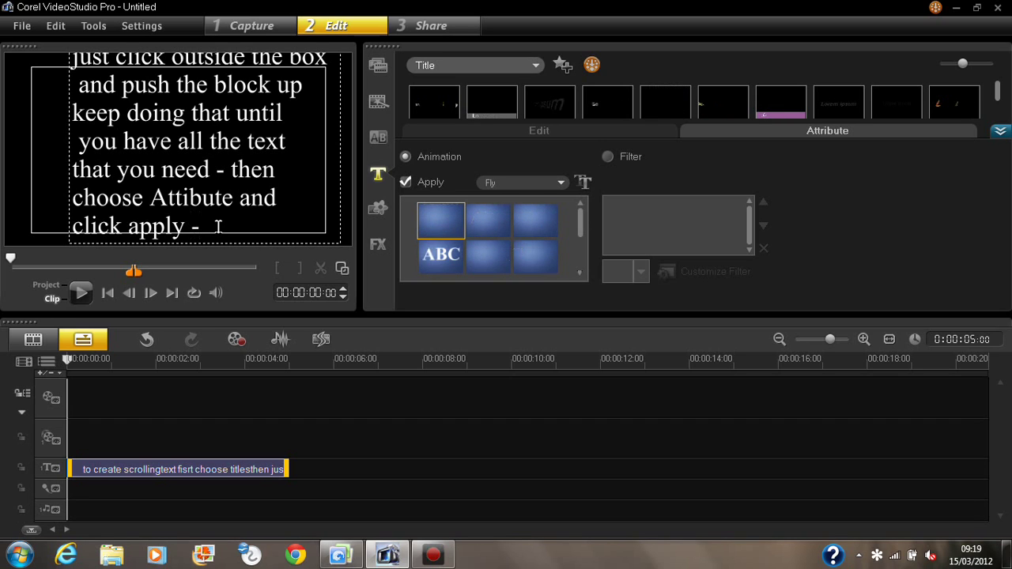
{"action": "type", "text": "ch"}
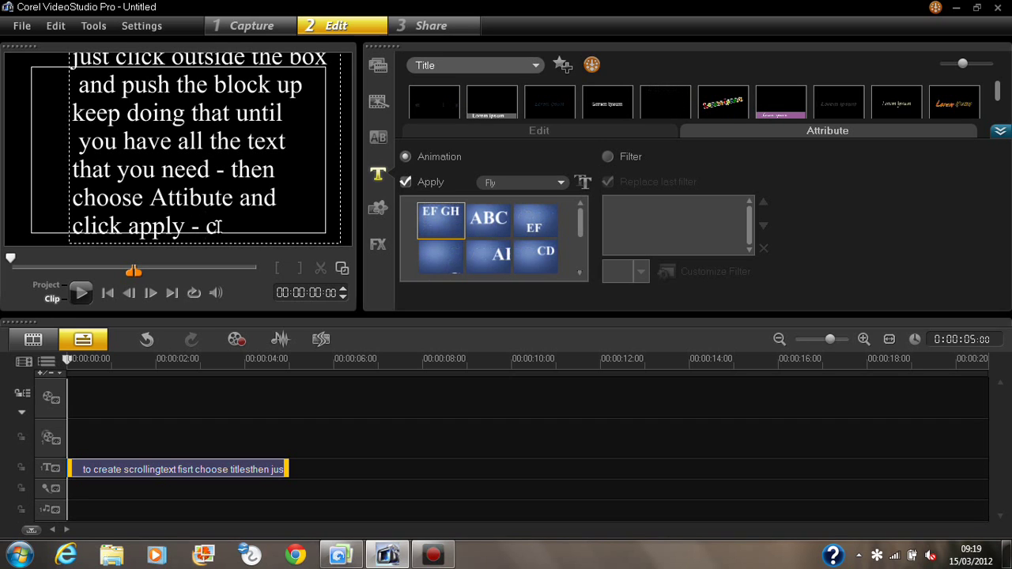
{"action": "type", "text": "ang"}
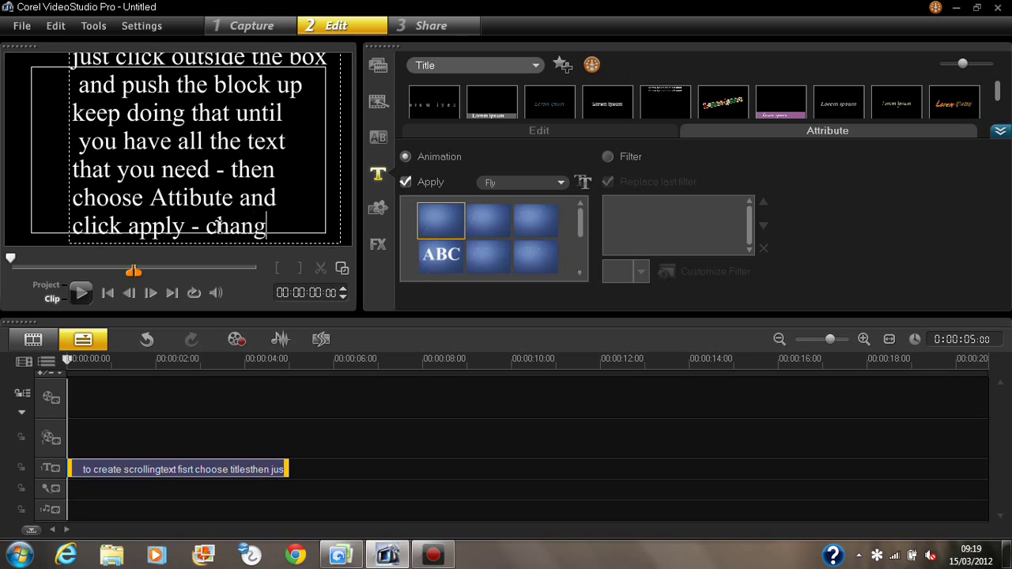
{"action": "type", "text": "e to "}
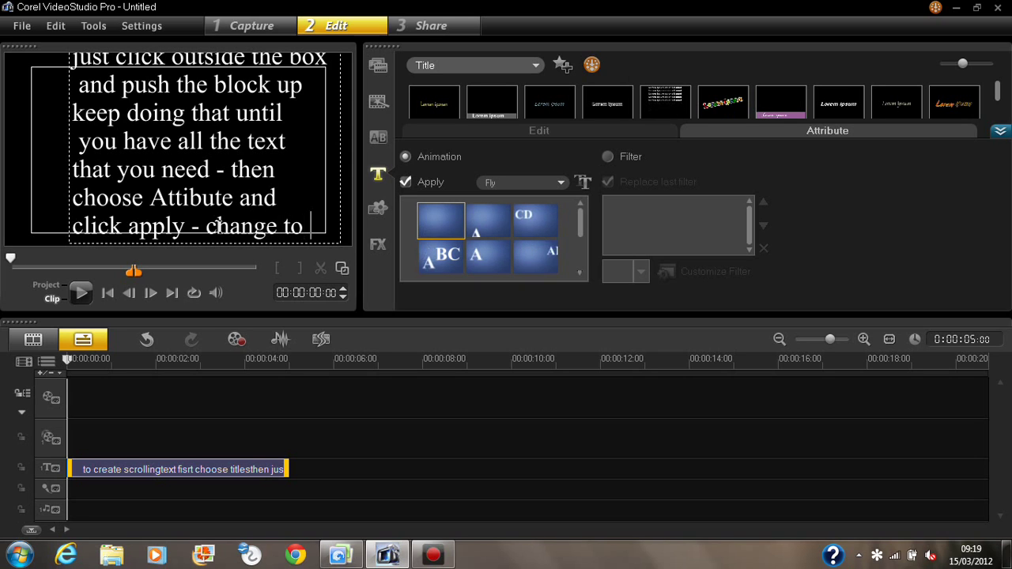
{"action": "type", "text": "Fly a"}
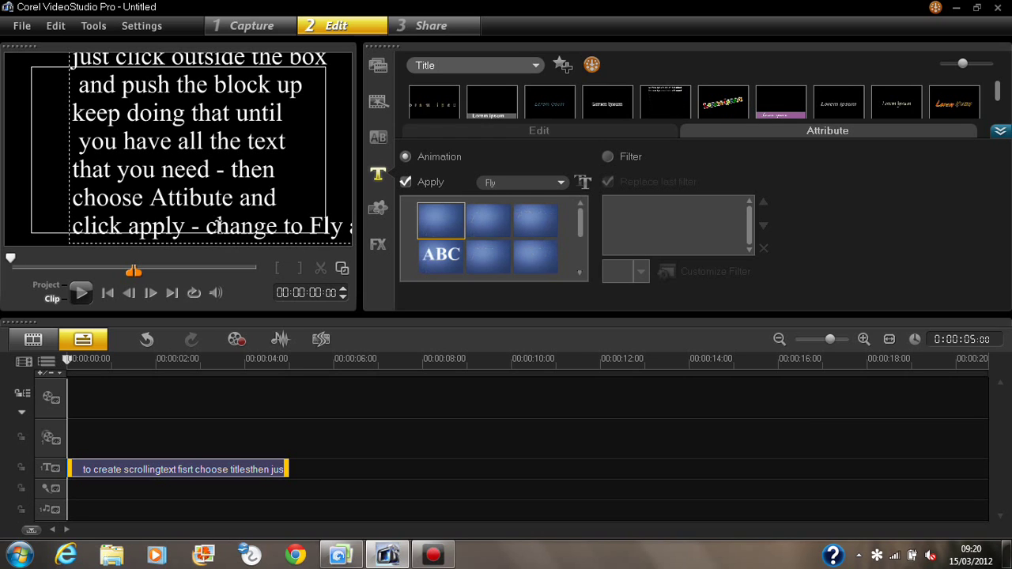
{"action": "key", "text": "BackSpace"}
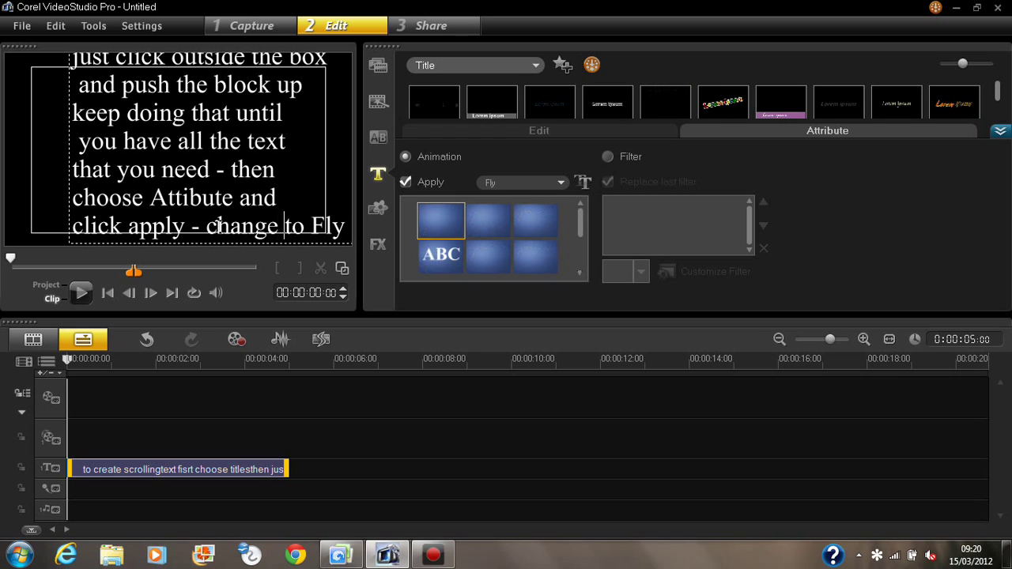
{"action": "type", "text": "and"}
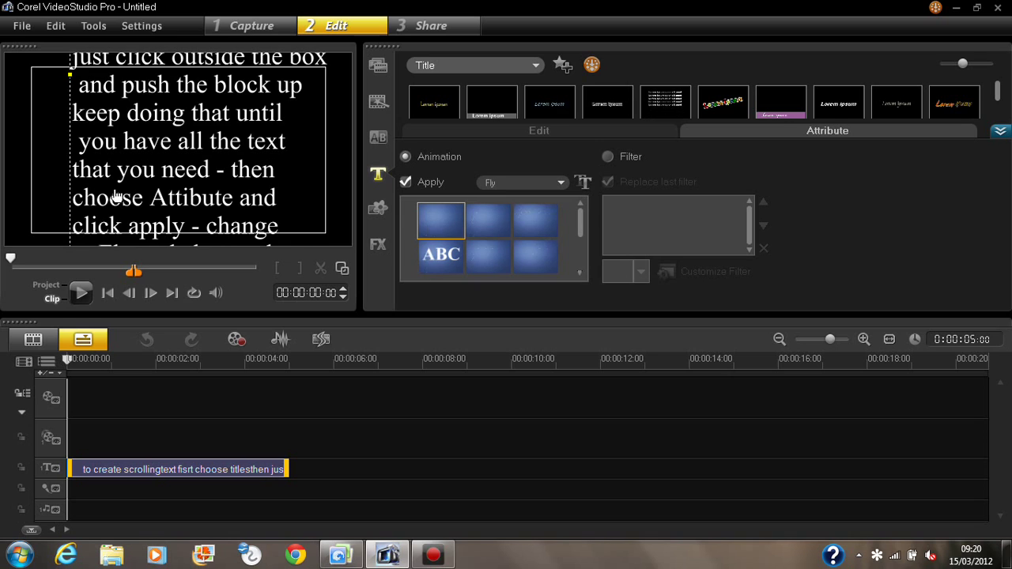
Finish the title text with the line "upward motion option" and move the block up to leave room beneath it
{"action": "left_click_drag", "start_coordinate": [117, 198], "coordinate": [115, 133]}
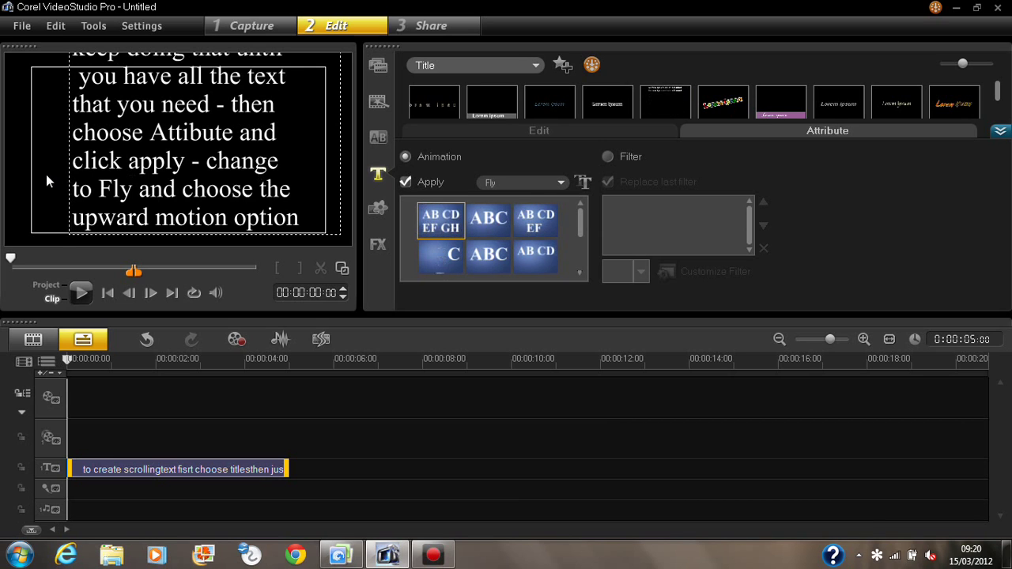
{"action": "left_click", "coordinate": [173, 166]}
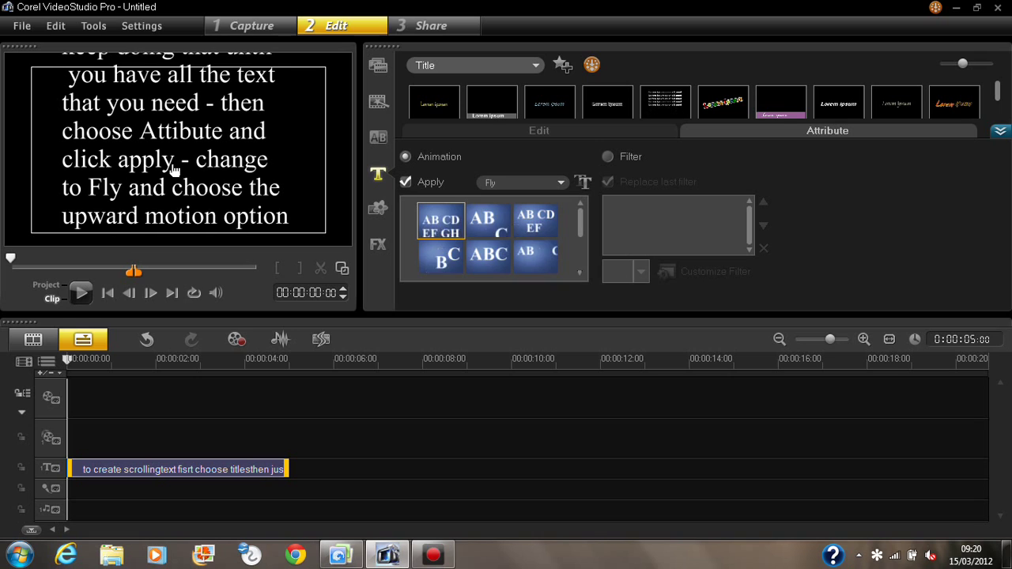
{"action": "left_click", "coordinate": [175, 170]}
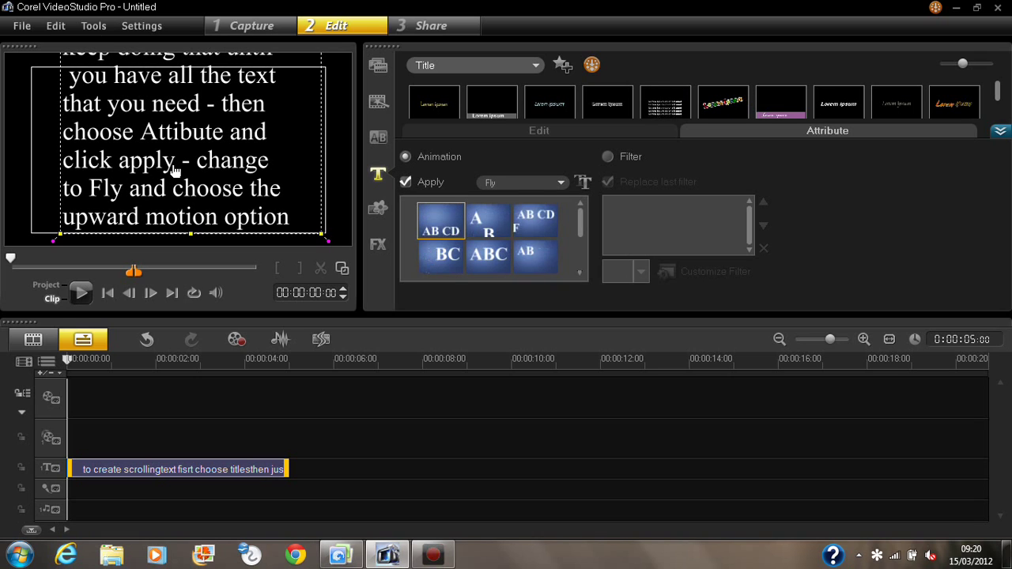
{"action": "left_click", "coordinate": [24, 163]}
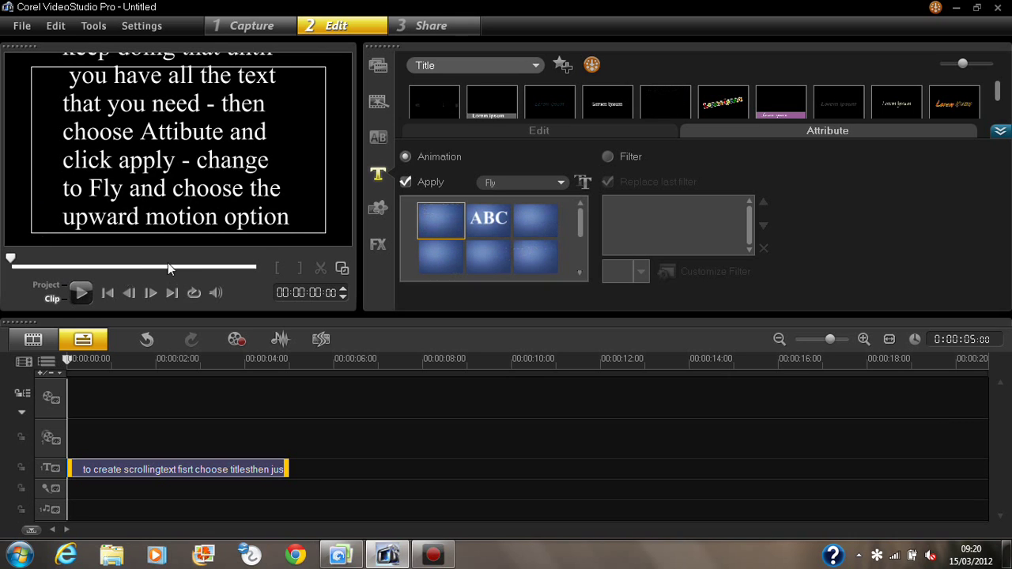
{"action": "left_click", "coordinate": [293, 220]}
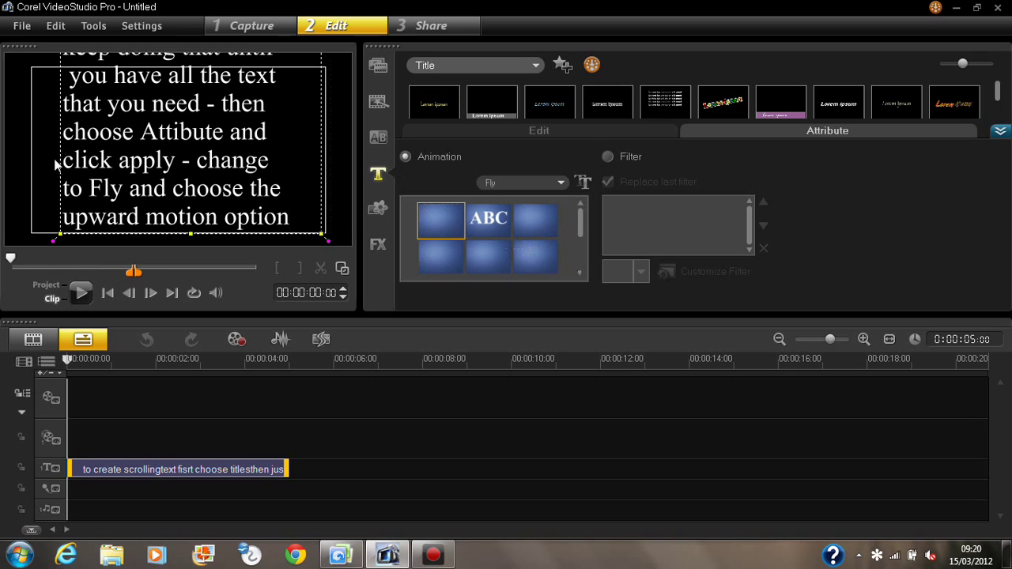
{"action": "left_click_drag", "start_coordinate": [101, 162], "coordinate": [105, 65]}
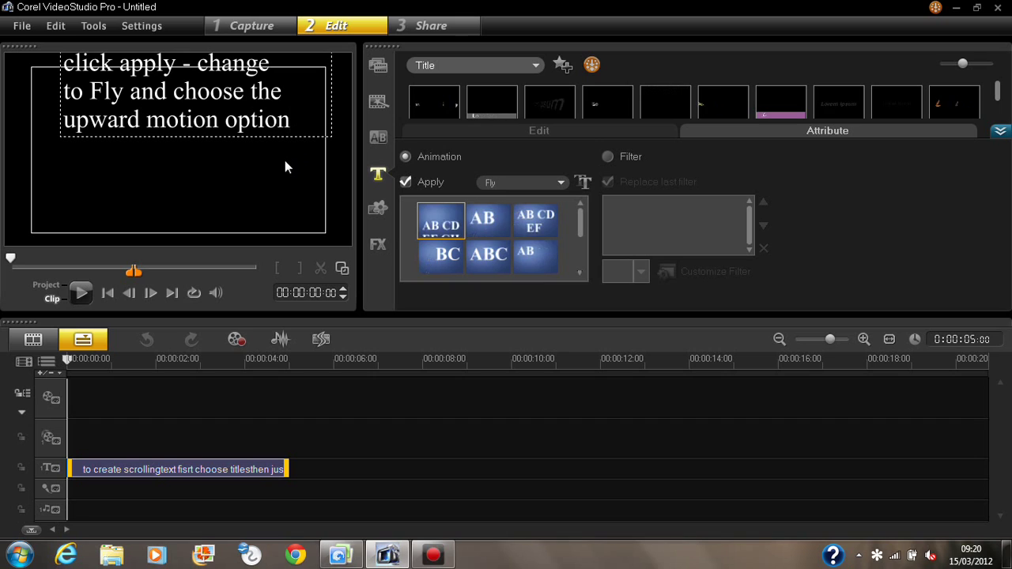
Add a new title line reading "play the title"
{"action": "key", "text": "Return"}
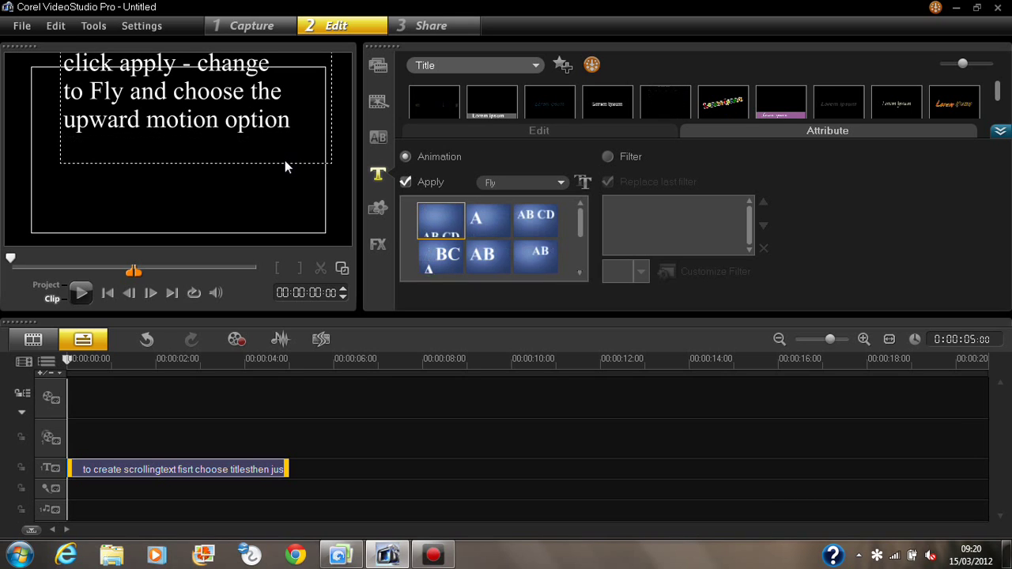
{"action": "type", "text": "pl"}
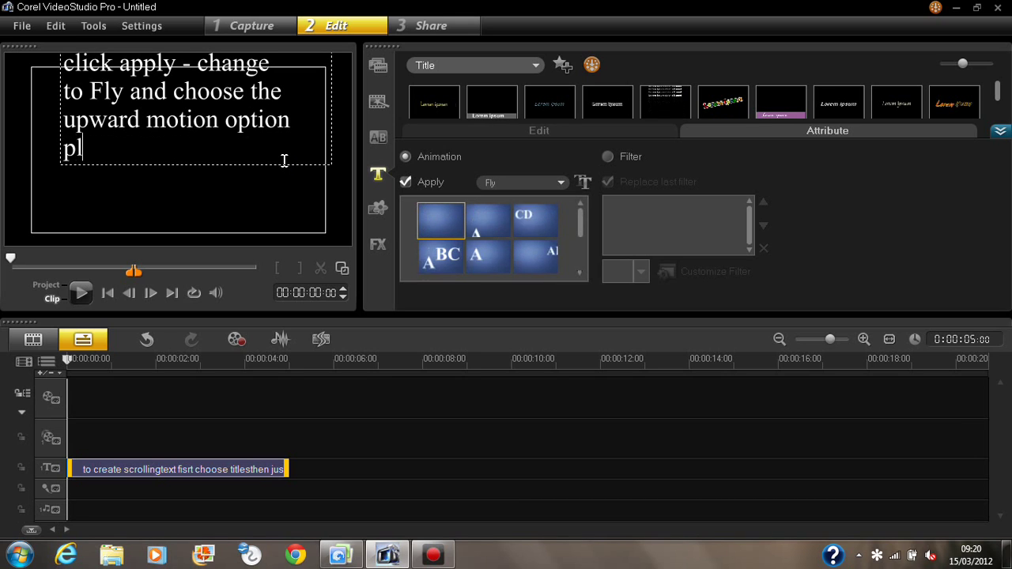
{"action": "type", "text": "ay the title"}
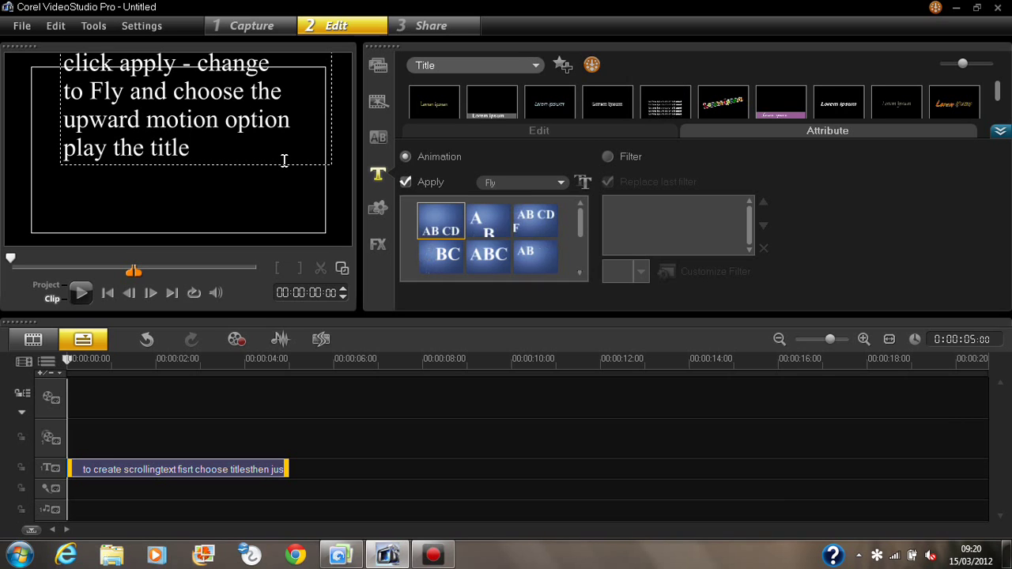
Leave text editing, deselect the title and play the clip to preview its animation
{"action": "left_click", "coordinate": [251, 197]}
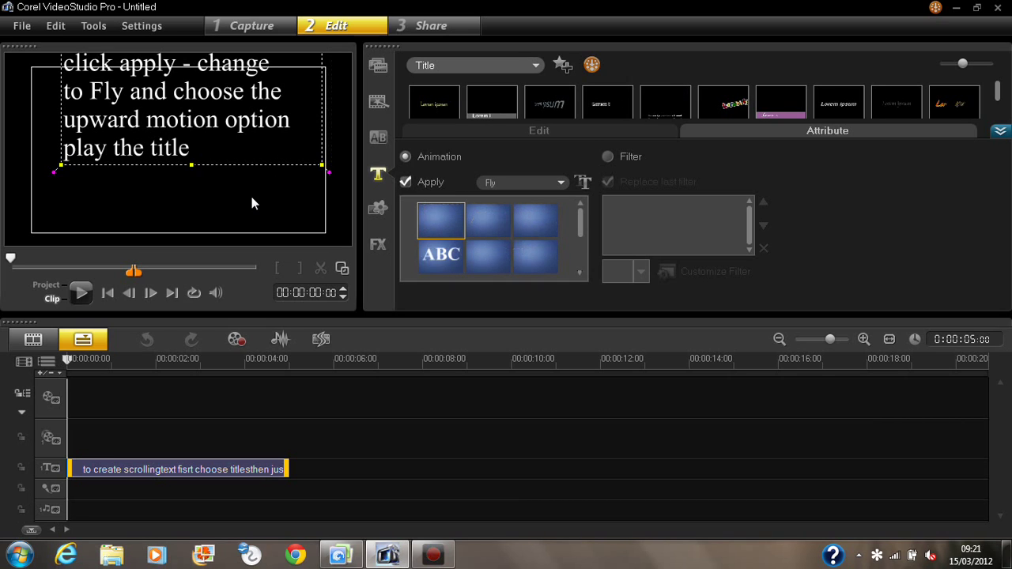
{"action": "left_click", "coordinate": [252, 197]}
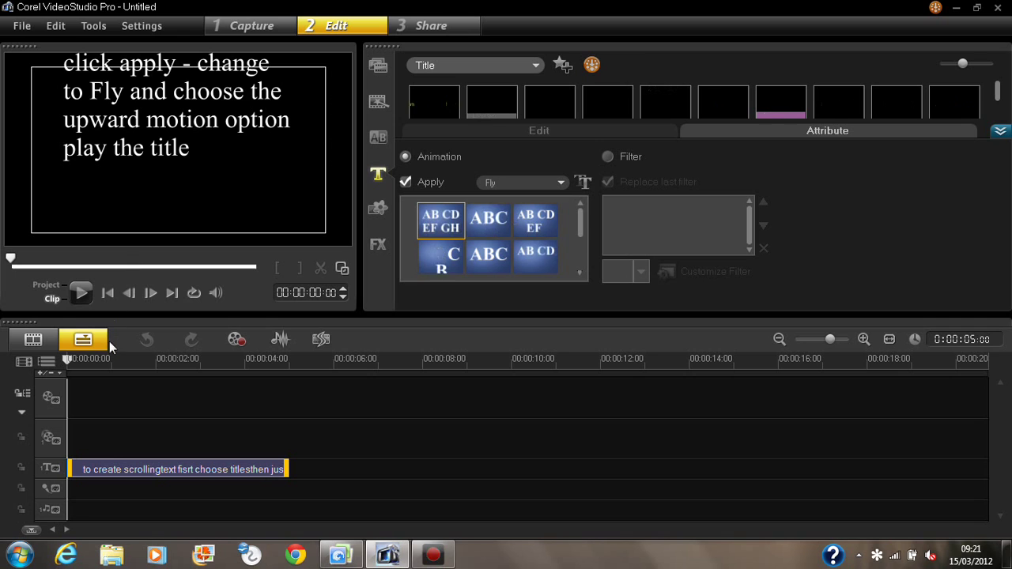
{"action": "left_click", "coordinate": [80, 292]}
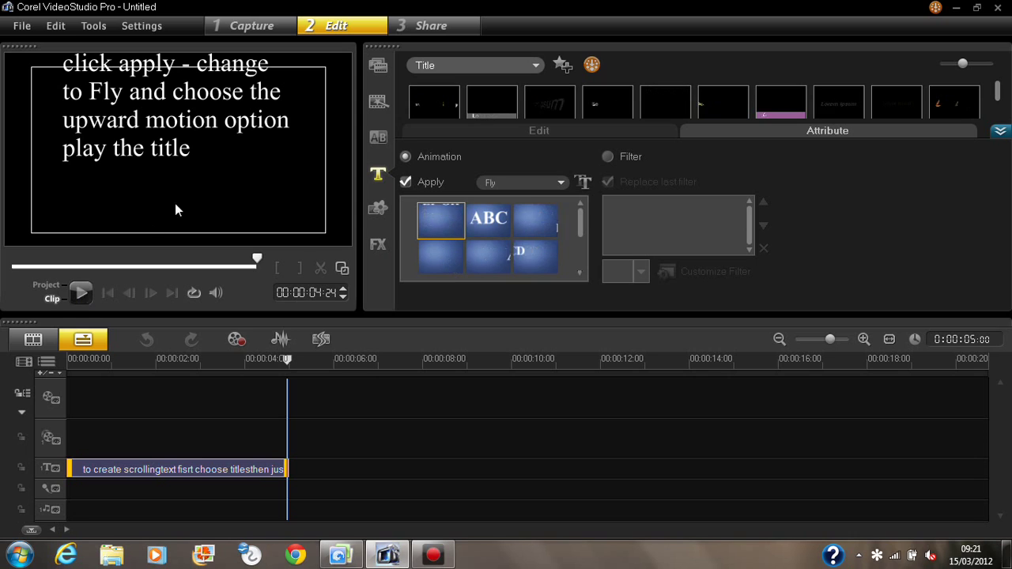
Append "- if it goes to fast increase the time" after "play the title", starting a new line at "to fast"
{"action": "left_click", "coordinate": [232, 146]}
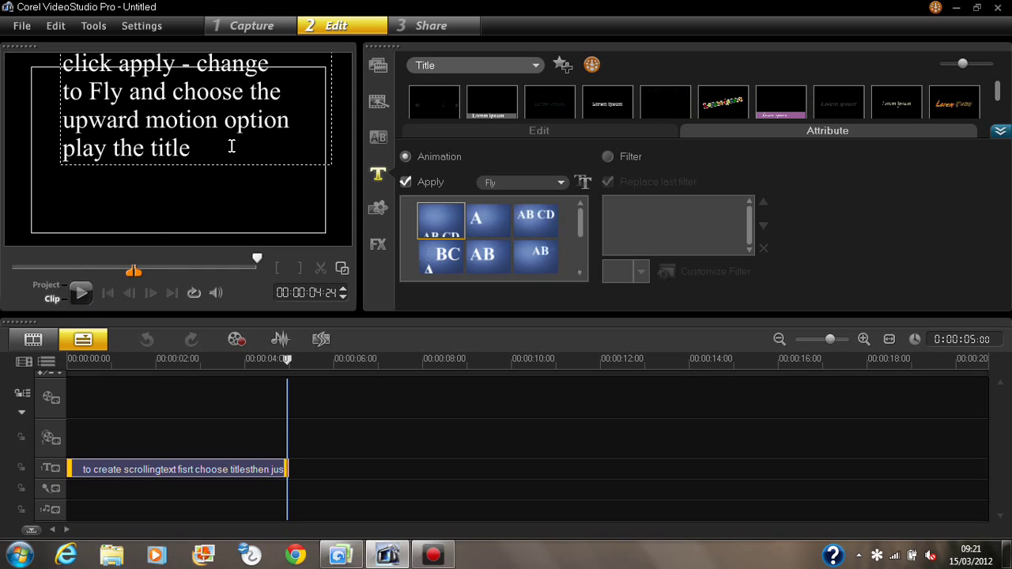
{"action": "type", "text": "- if it g"}
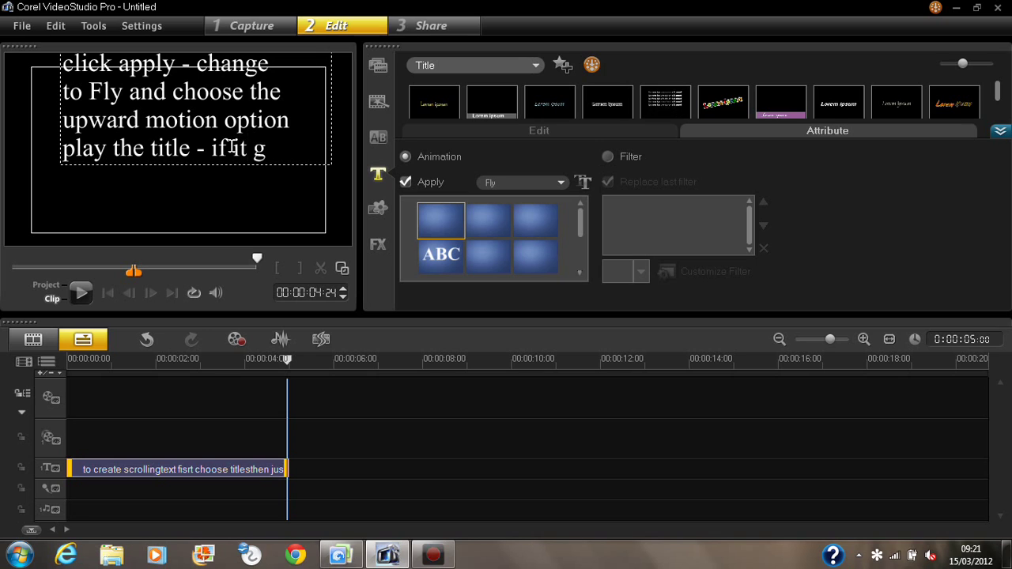
{"action": "type", "text": "oes to"}
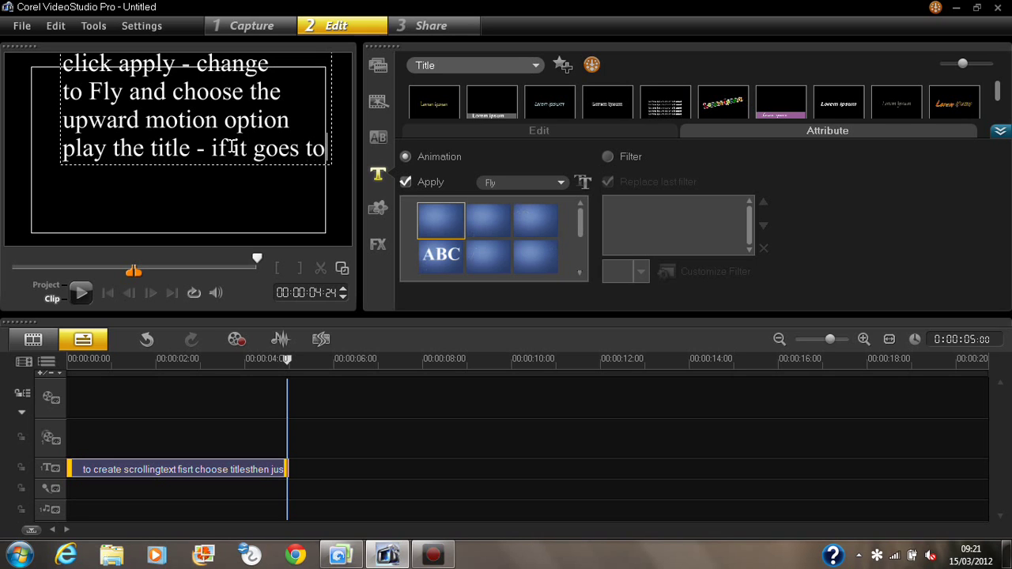
{"action": "type", "text": " fa"}
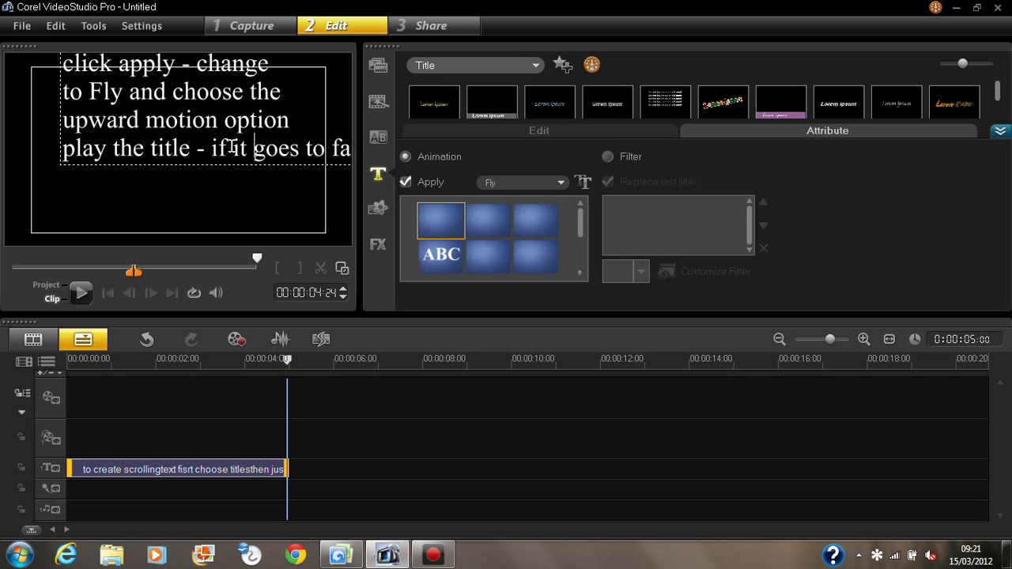
{"action": "key", "text": "Right"}
{"action": "key", "text": "Right"}
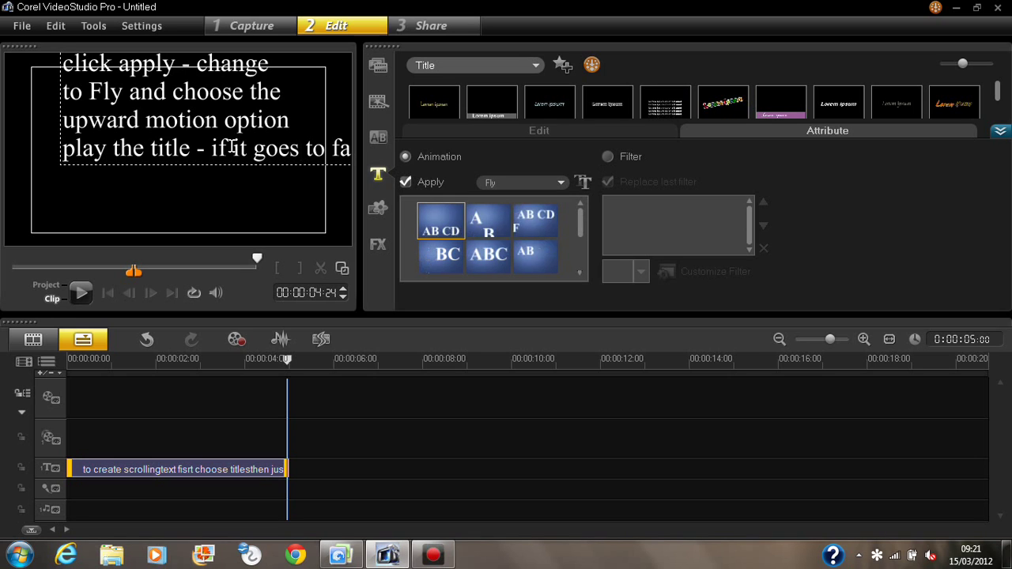
{"action": "key", "text": "Return"}
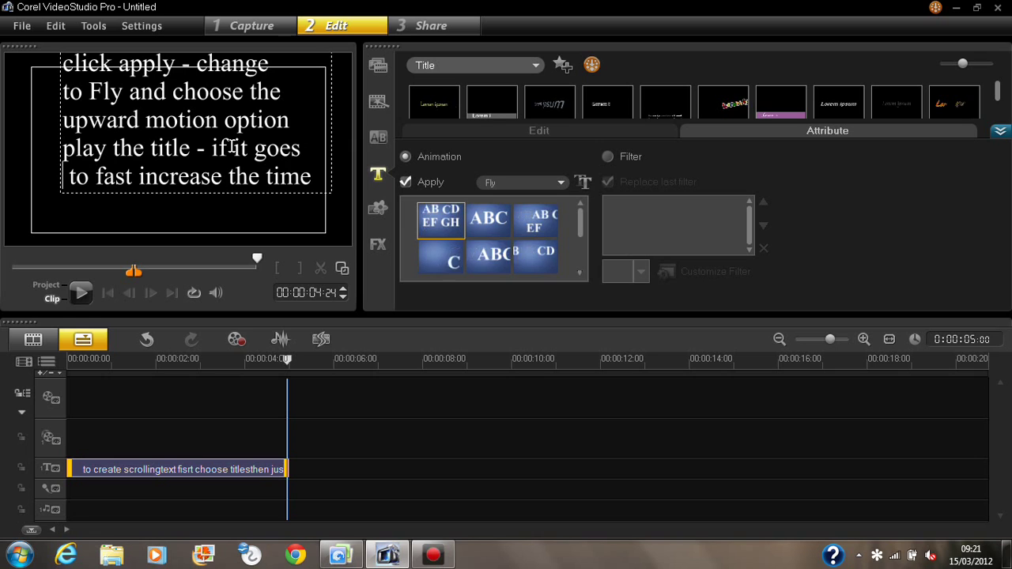
Lengthen the title clip on the timeline to a duration of 0:00:10:24 and scrub back to about 6 seconds in the preview
{"action": "left_click", "coordinate": [287, 471]}
{"action": "left_click_drag", "start_coordinate": [288, 471], "coordinate": [554, 471]}
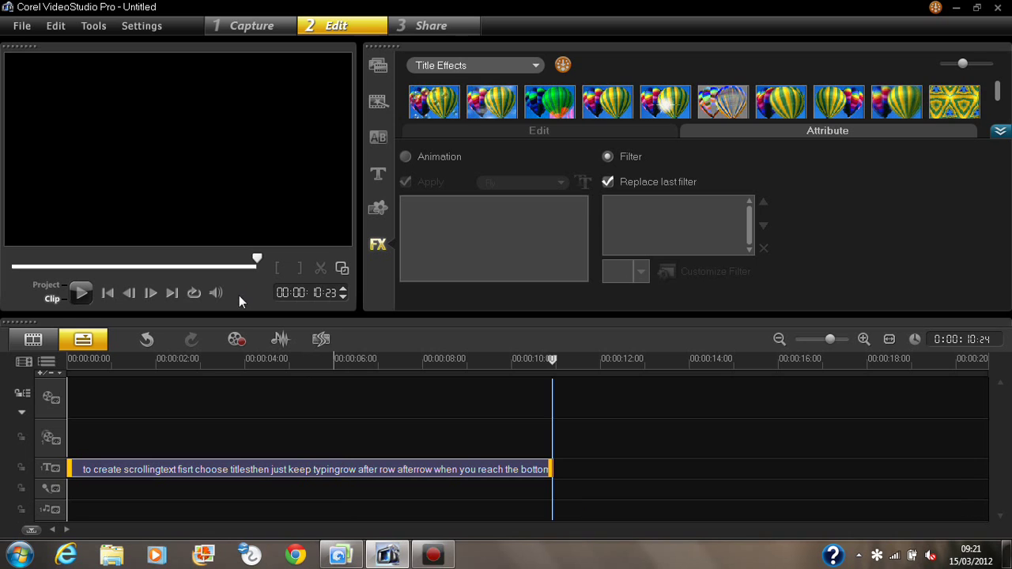
{"action": "left_click_drag", "start_coordinate": [253, 261], "coordinate": [155, 261]}
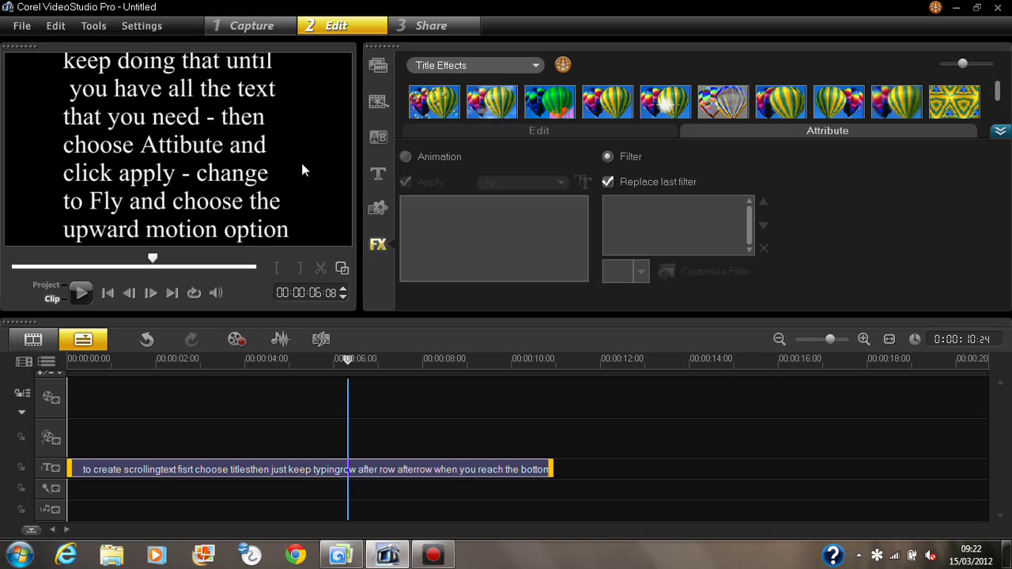
Add a final title line reading "play again" and shift the text block slightly left within the frame
{"action": "left_click", "coordinate": [282, 163]}
{"action": "left_click", "coordinate": [282, 164]}
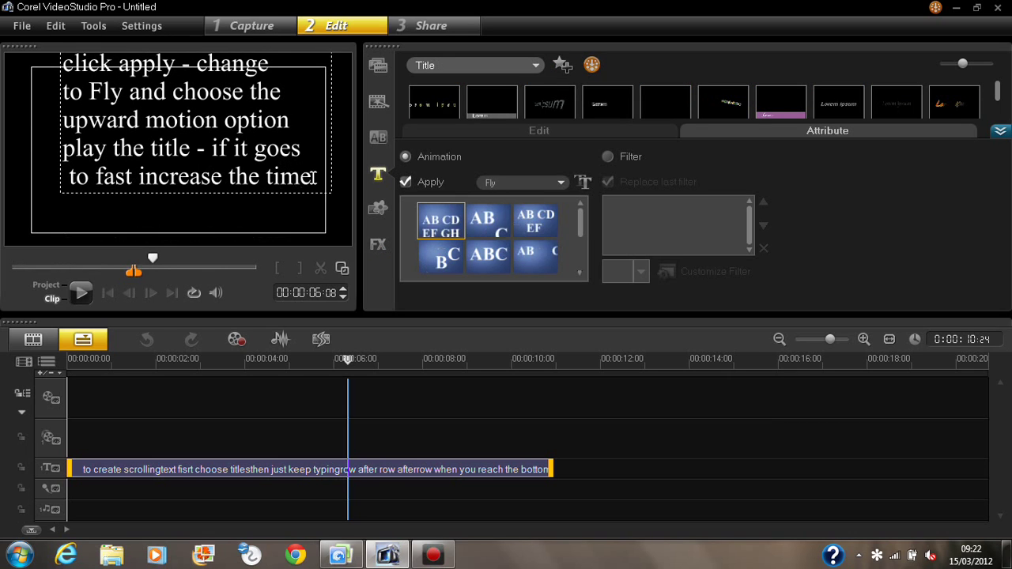
{"action": "key", "text": "Return"}
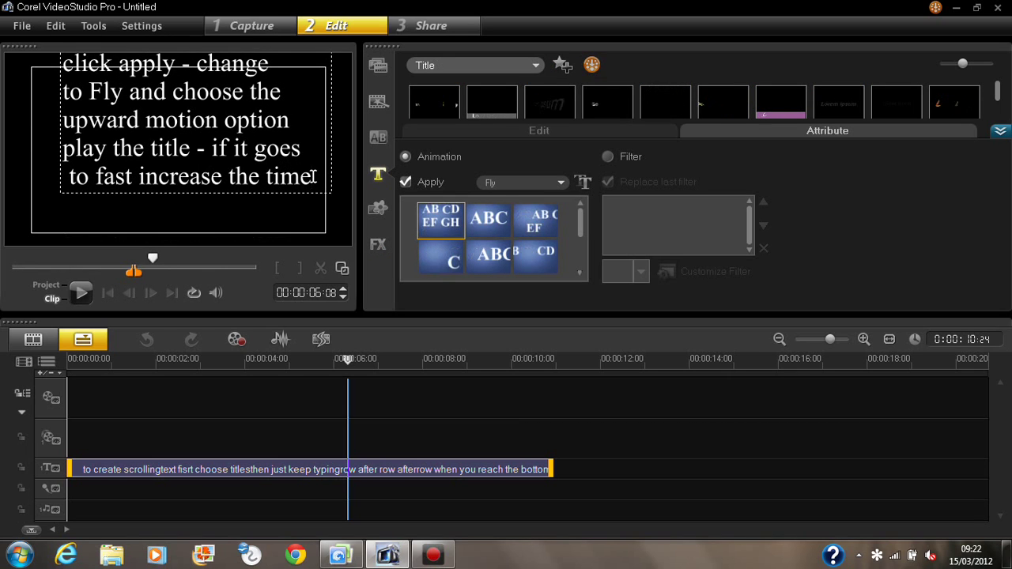
{"action": "type", "text": "pl"}
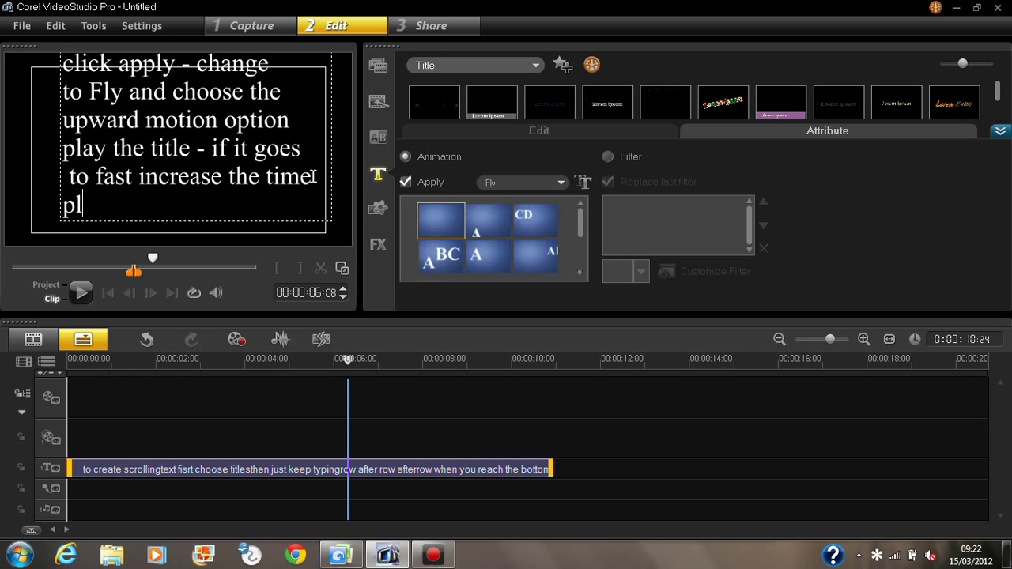
{"action": "type", "text": "ay agai"}
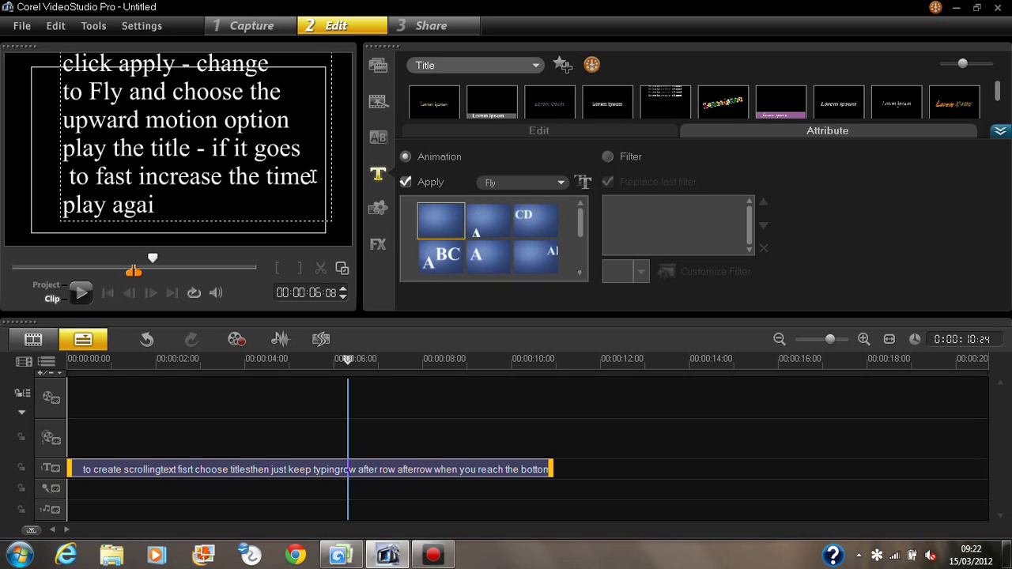
{"action": "type", "text": "n"}
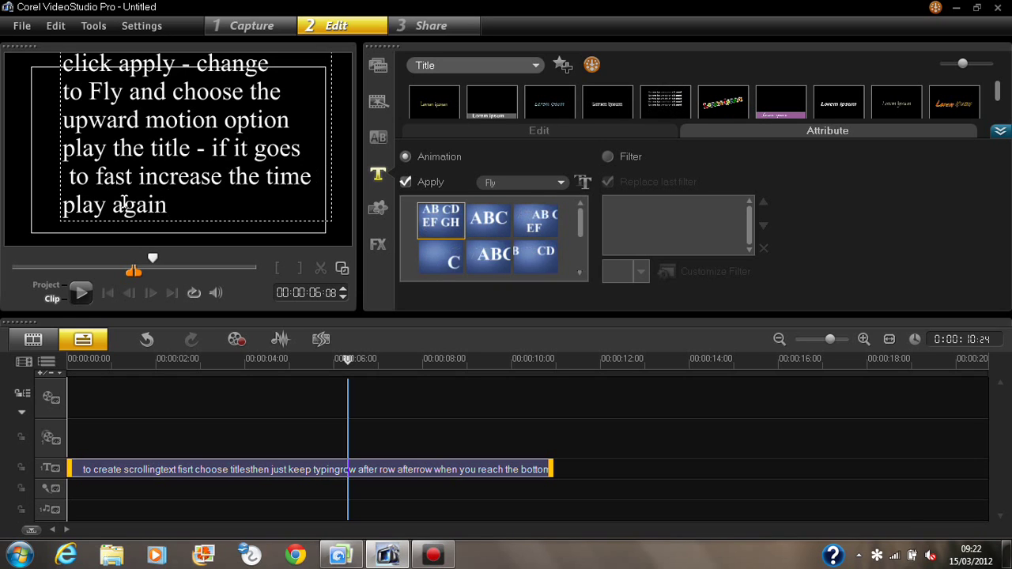
{"action": "left_click", "coordinate": [26, 159]}
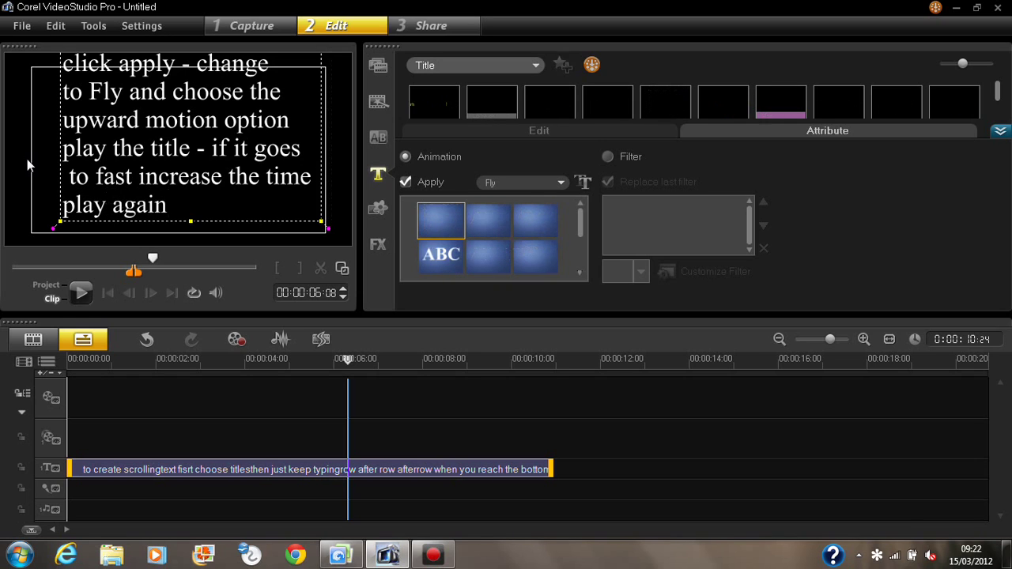
{"action": "left_click", "coordinate": [176, 150]}
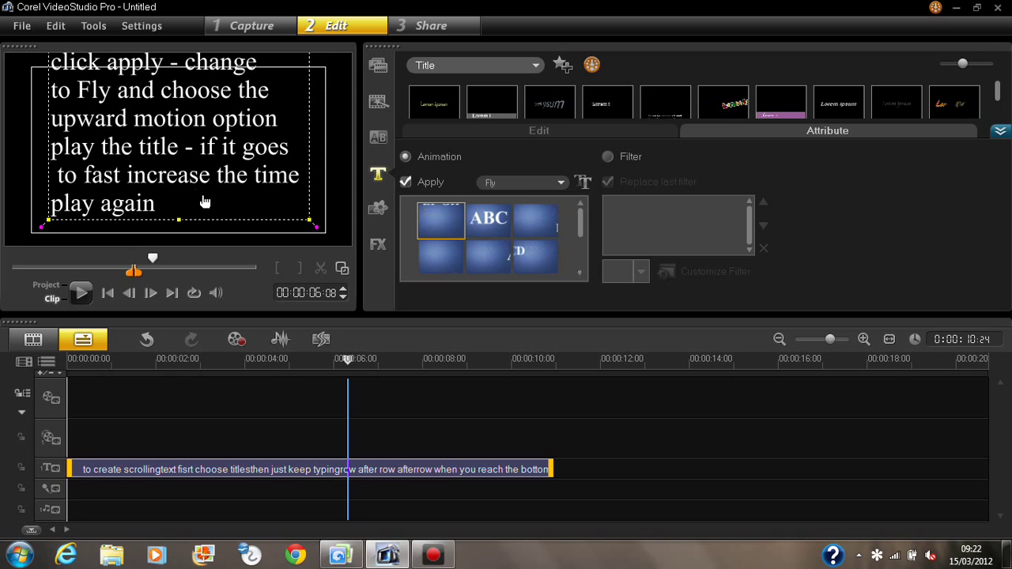
Deselect the title and play the lengthened clip from its start to preview the scrolling speed
{"action": "left_click", "coordinate": [321, 183]}
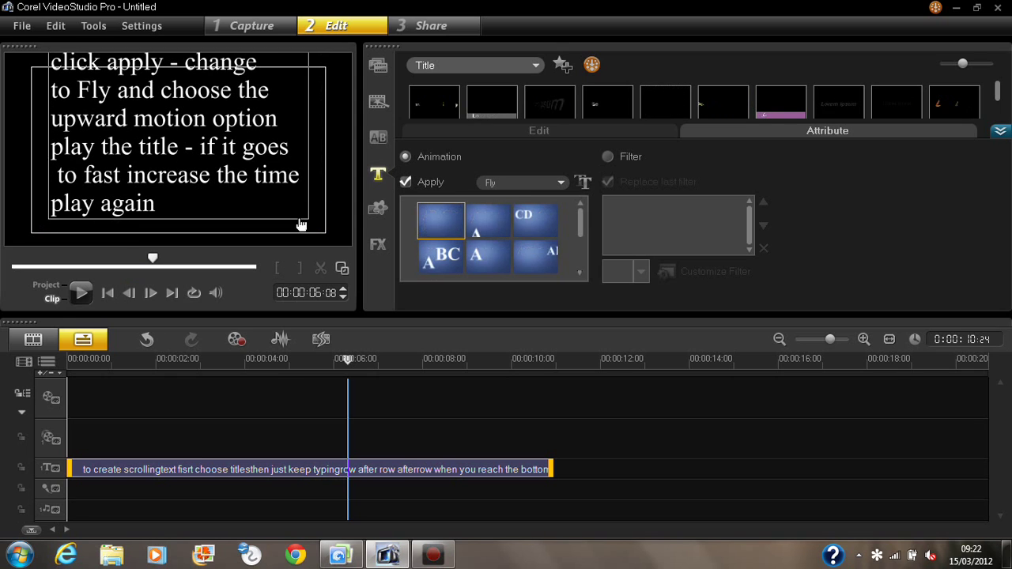
{"action": "left_click", "coordinate": [109, 294]}
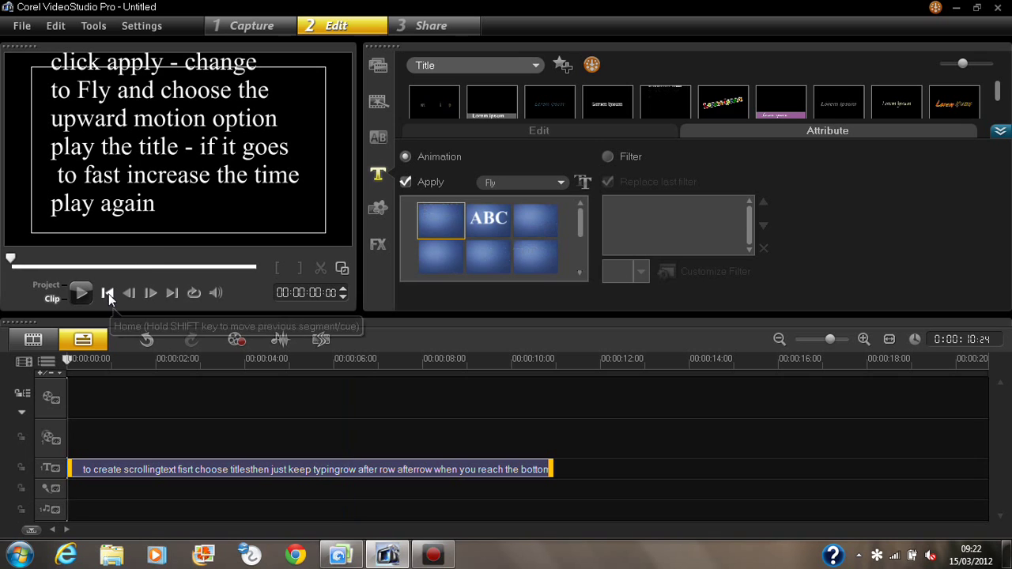
{"action": "left_click", "coordinate": [80, 292]}
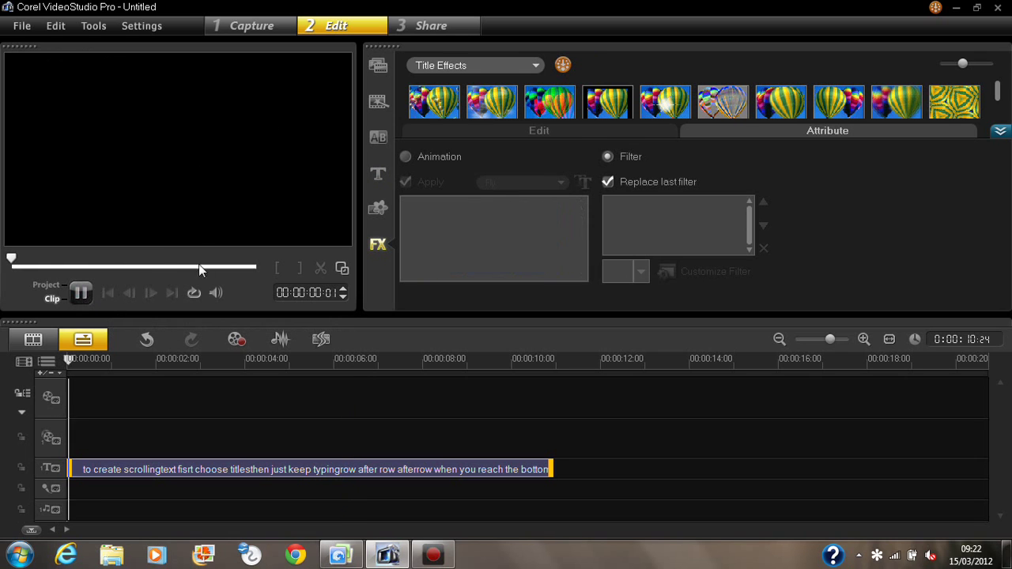